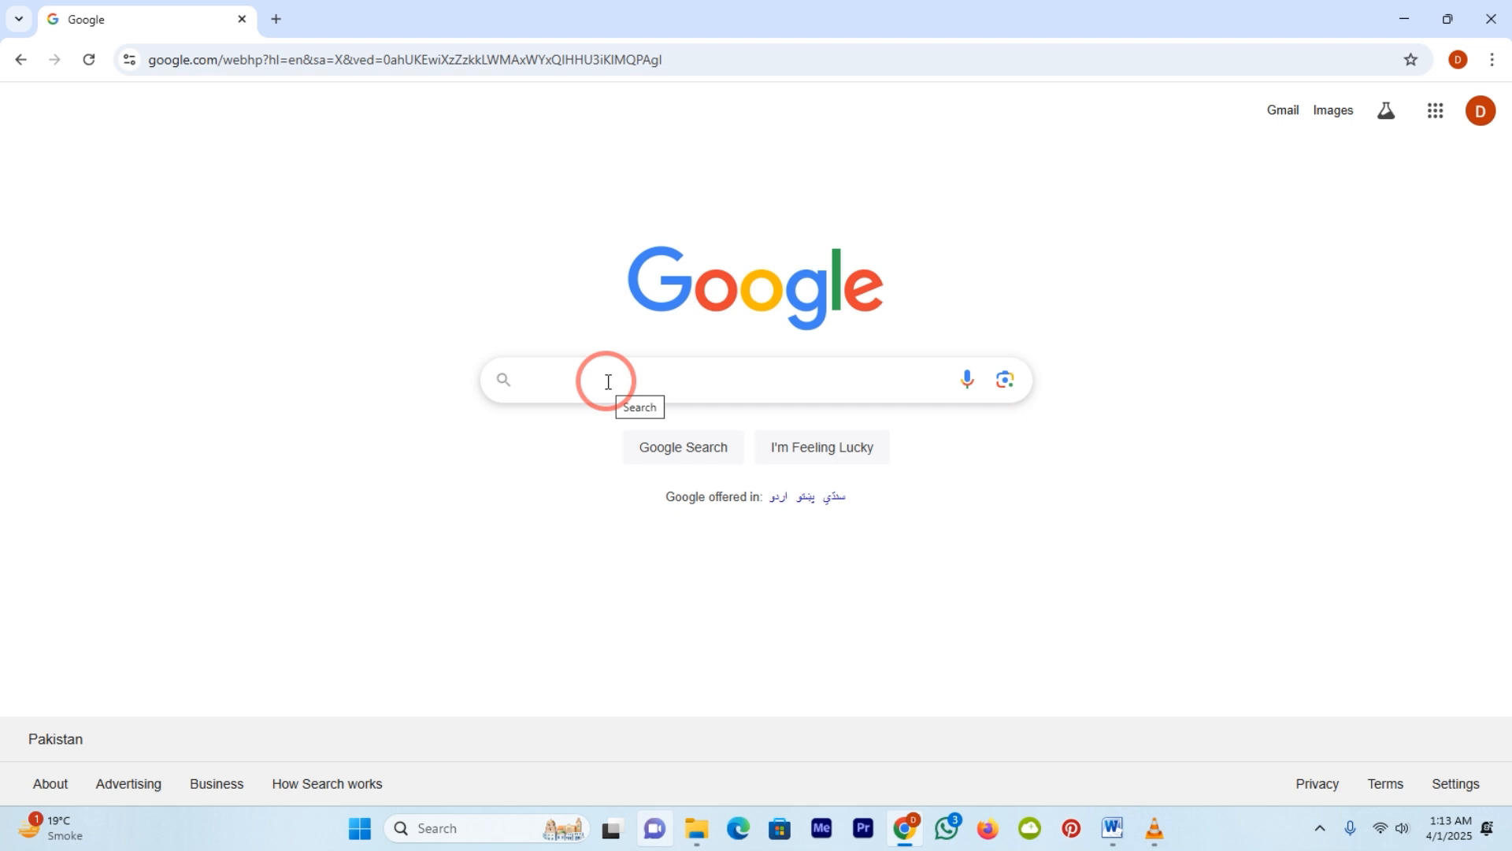
Search for blissos.org, open the Bliss OS For PC website and go to its downloads section.
{"action": "type", "text": "blissos.org"}
{"action": "key", "text": "Return"}
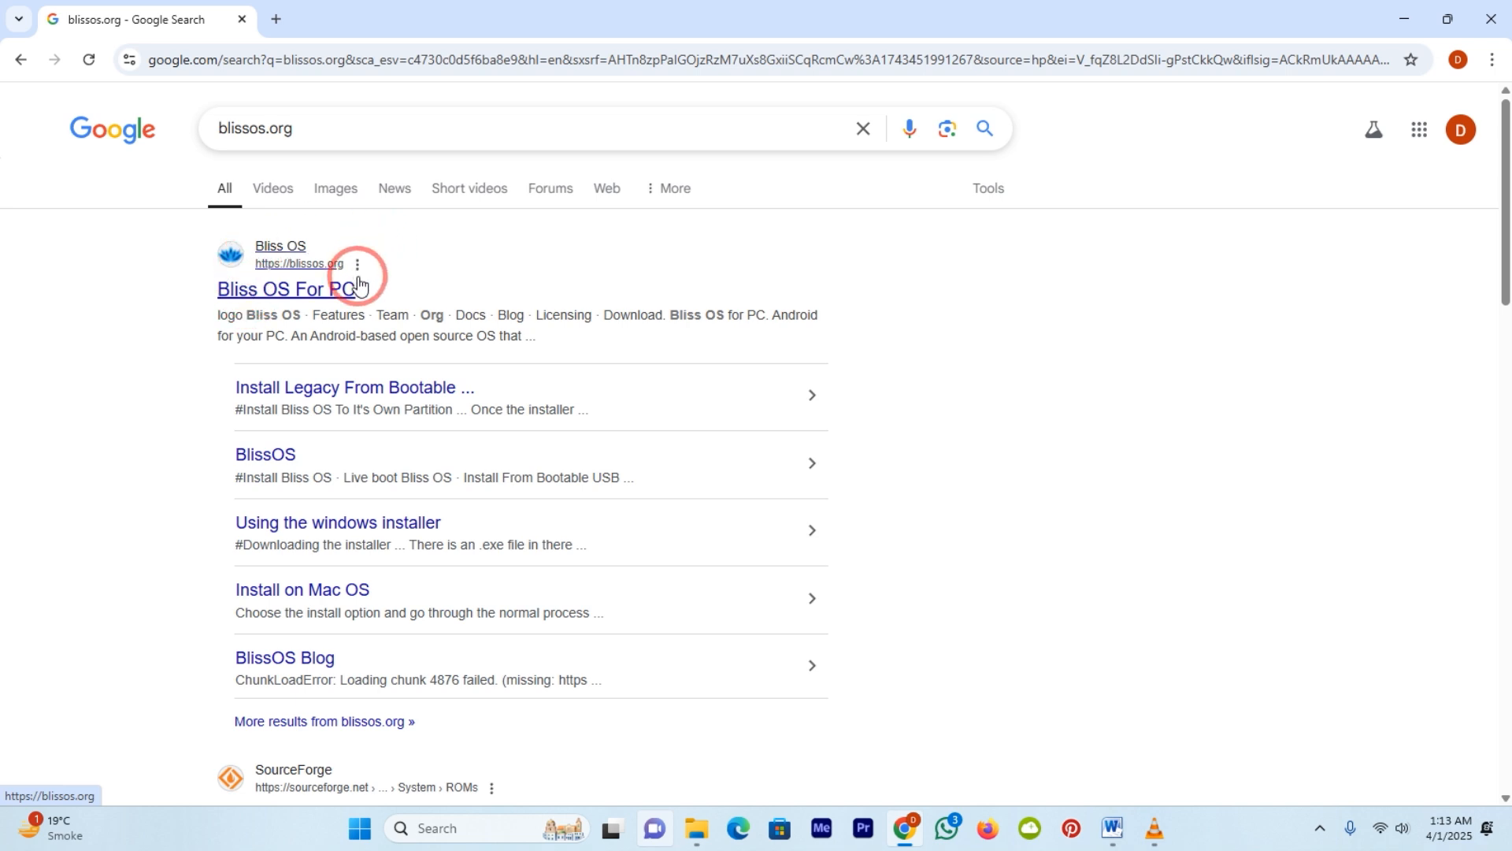
{"action": "left_click", "coordinate": [320, 290]}
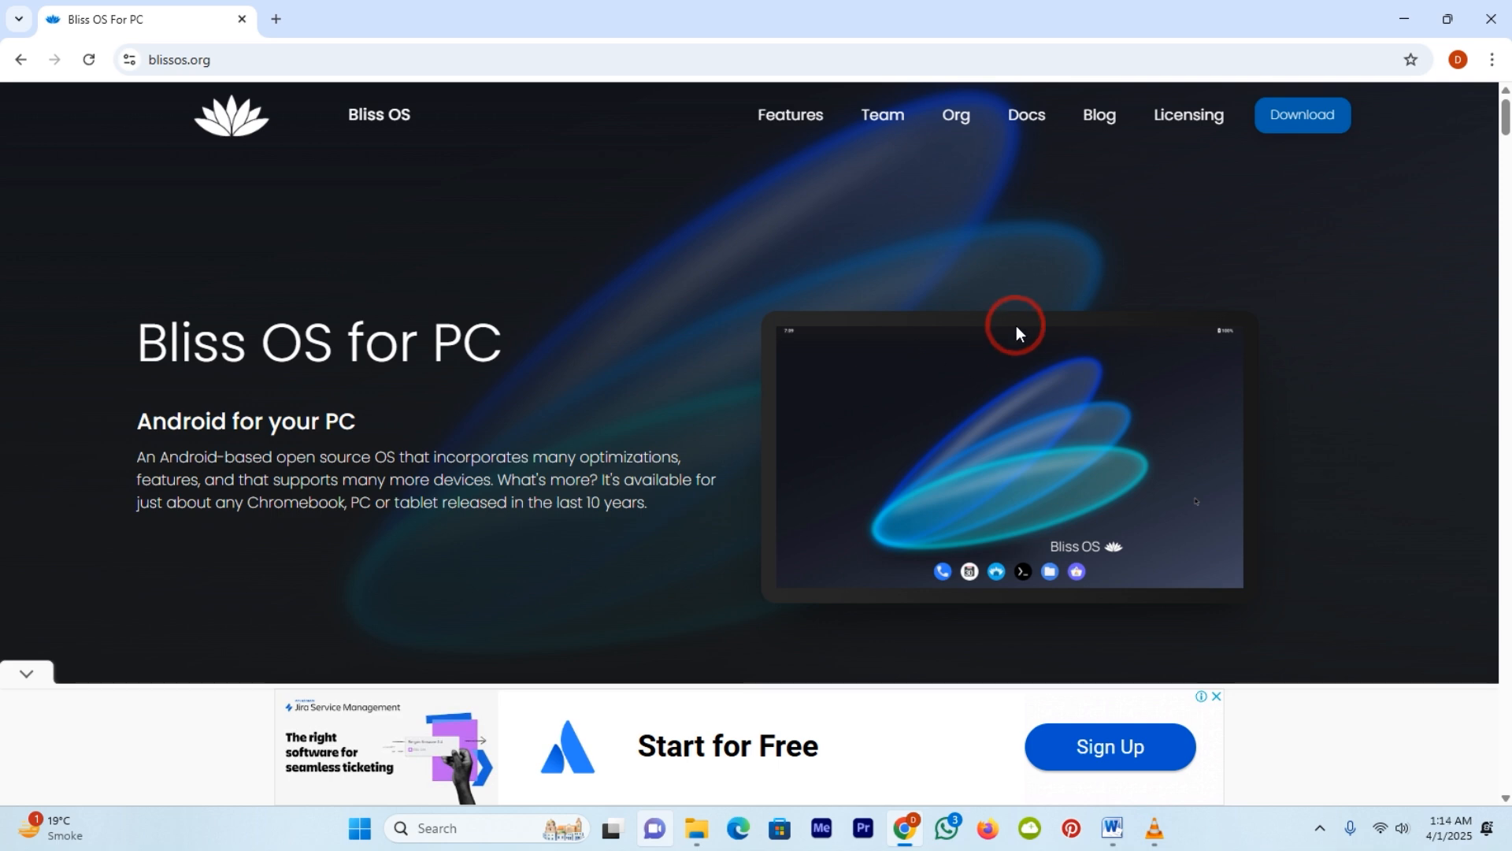
{"action": "left_click", "coordinate": [1294, 131]}
{"action": "left_click", "coordinate": [1106, 262]}
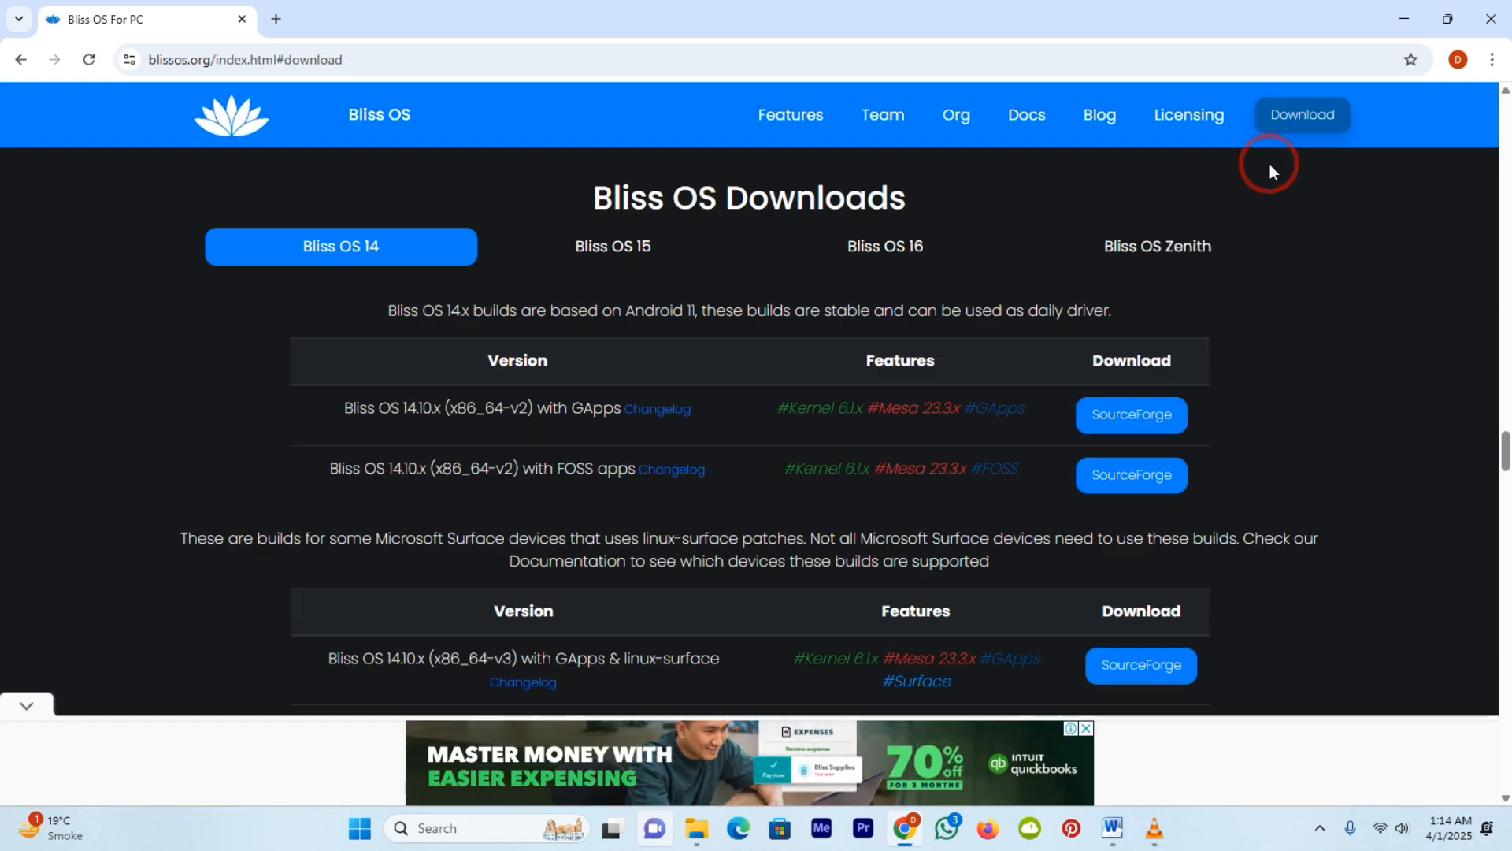
Compare the Bliss OS 15 and 16 builds and open the SourceForge files for Bliss OS 15.9.x (x86_64-v2) with GApps.
{"action": "left_click", "coordinate": [623, 249]}
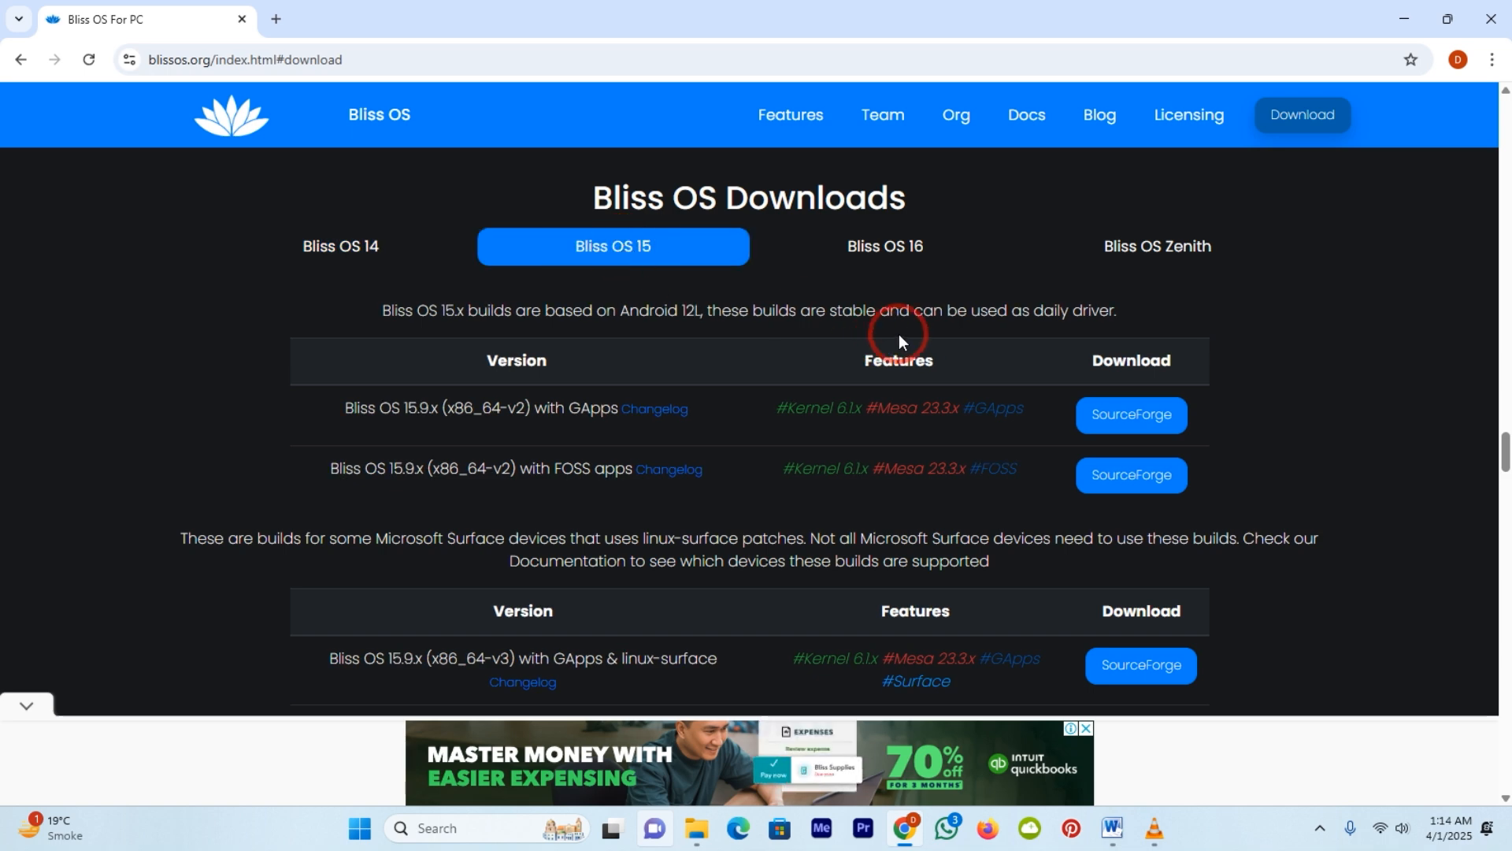
{"action": "left_click", "coordinate": [887, 250]}
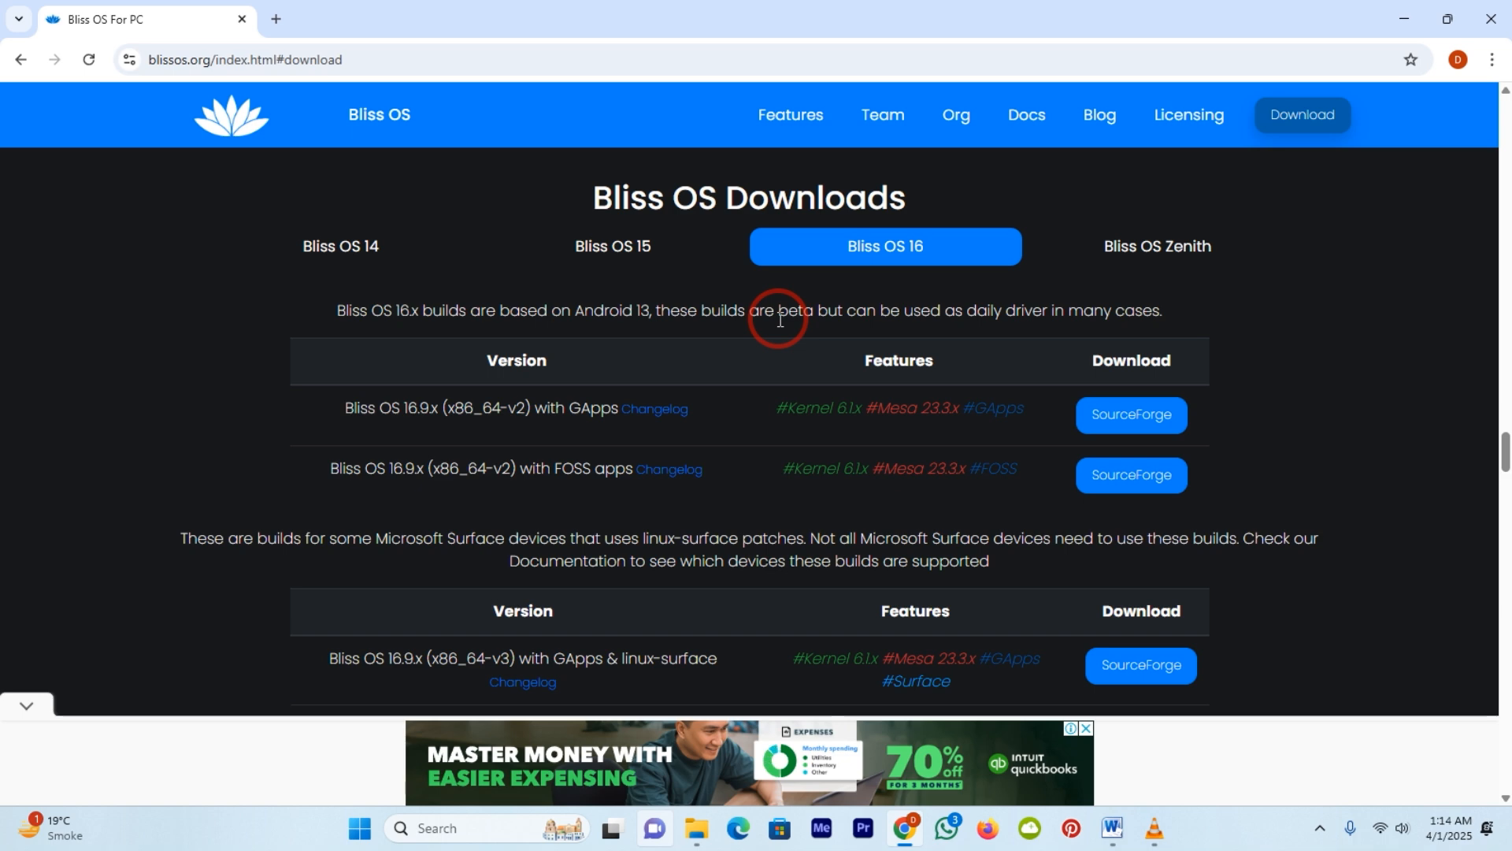
{"action": "left_click", "coordinate": [604, 256]}
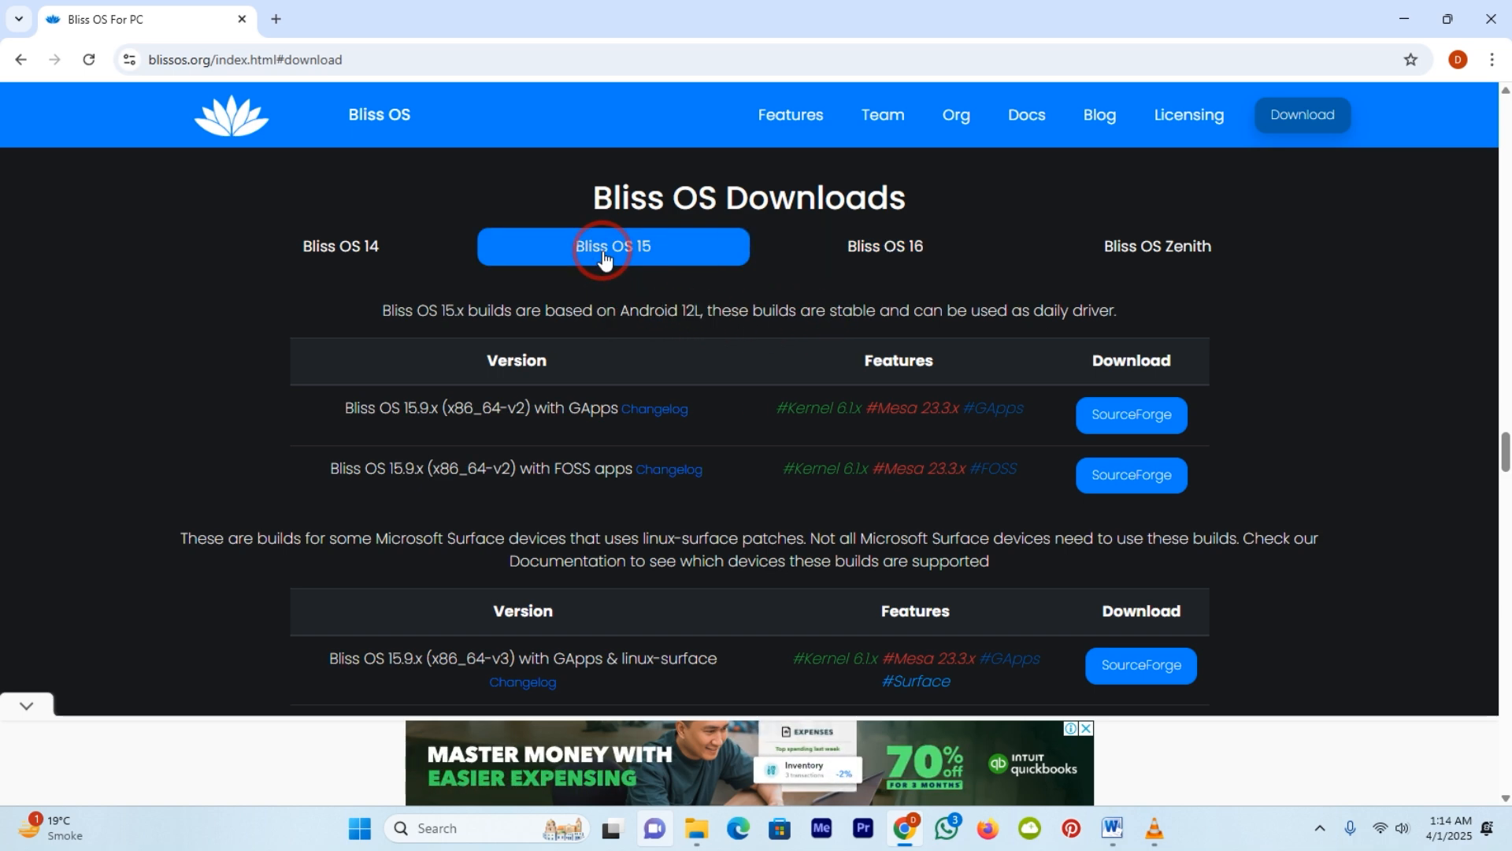
{"action": "left_click", "coordinate": [594, 411]}
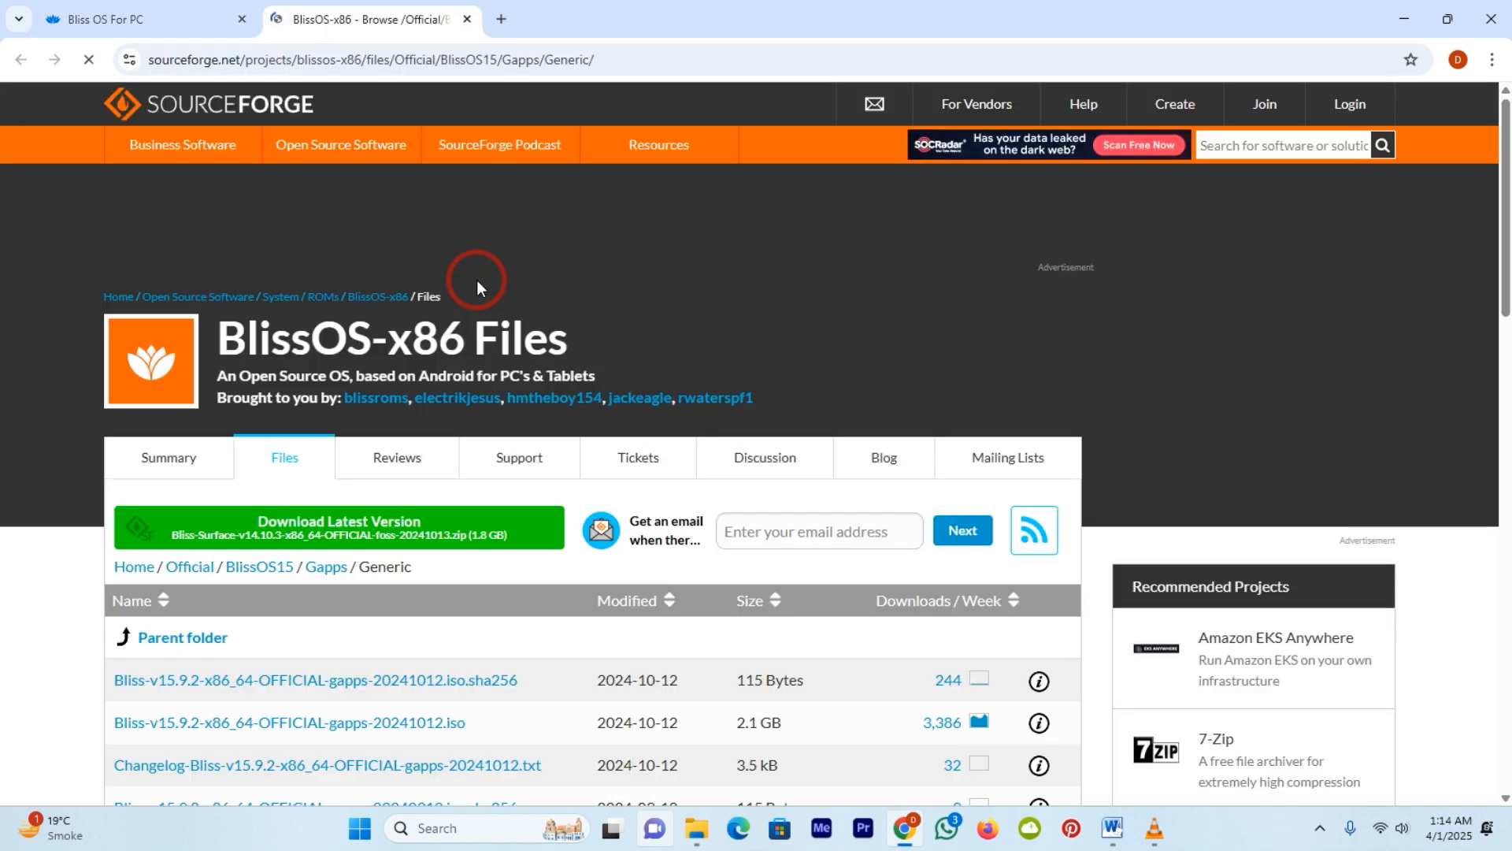
Start downloading Bliss-v15.9.2-x86_64-OFFICIAL-gapps-20241012.iso and cancel the running download.
{"action": "scroll", "coordinate": [552, 311], "scroll_direction": "down", "scroll_amount": 3}
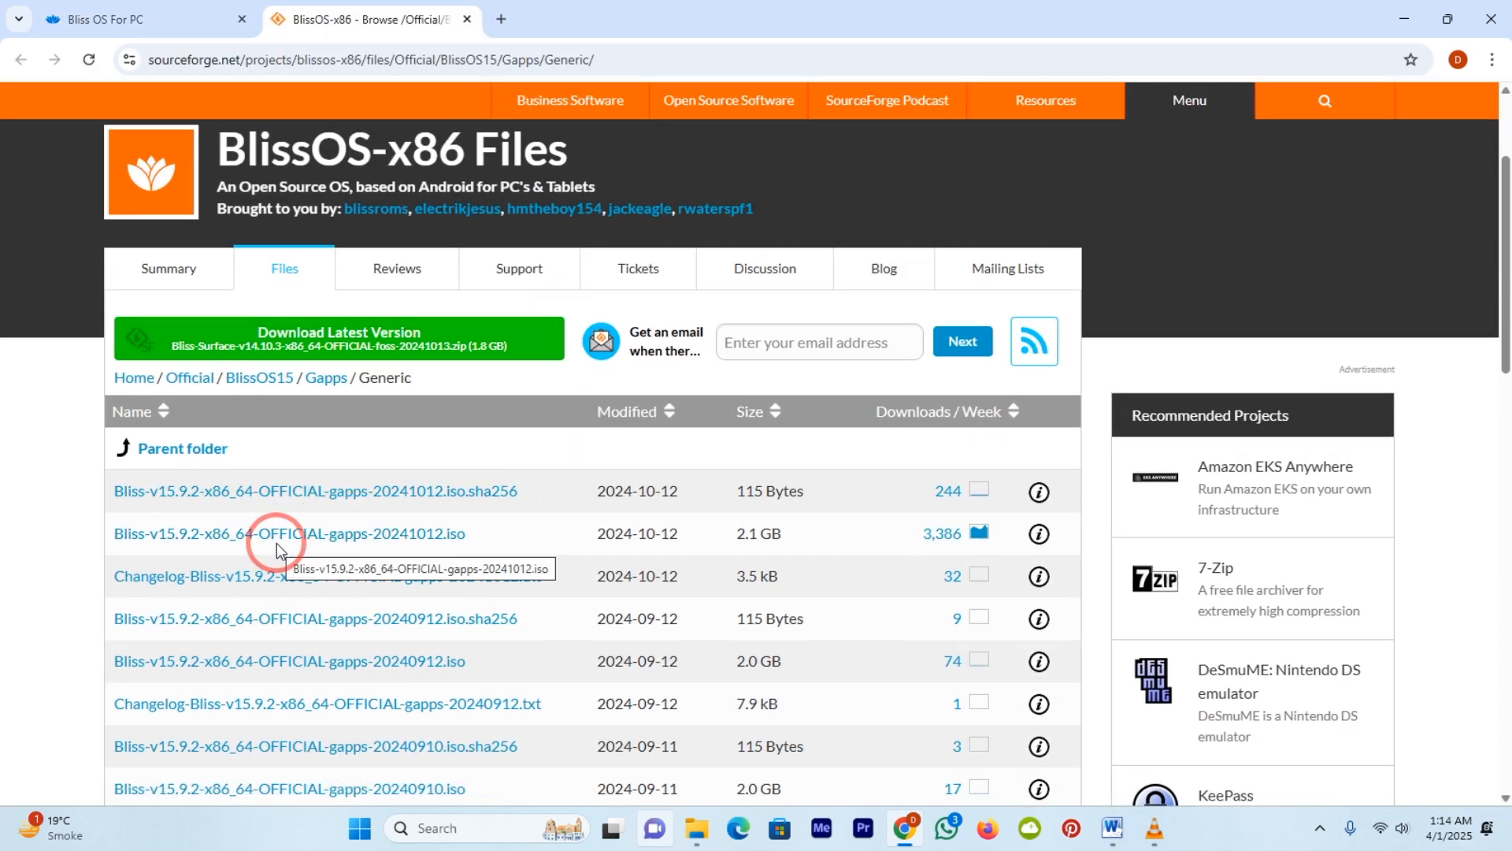
{"action": "left_click", "coordinate": [276, 542]}
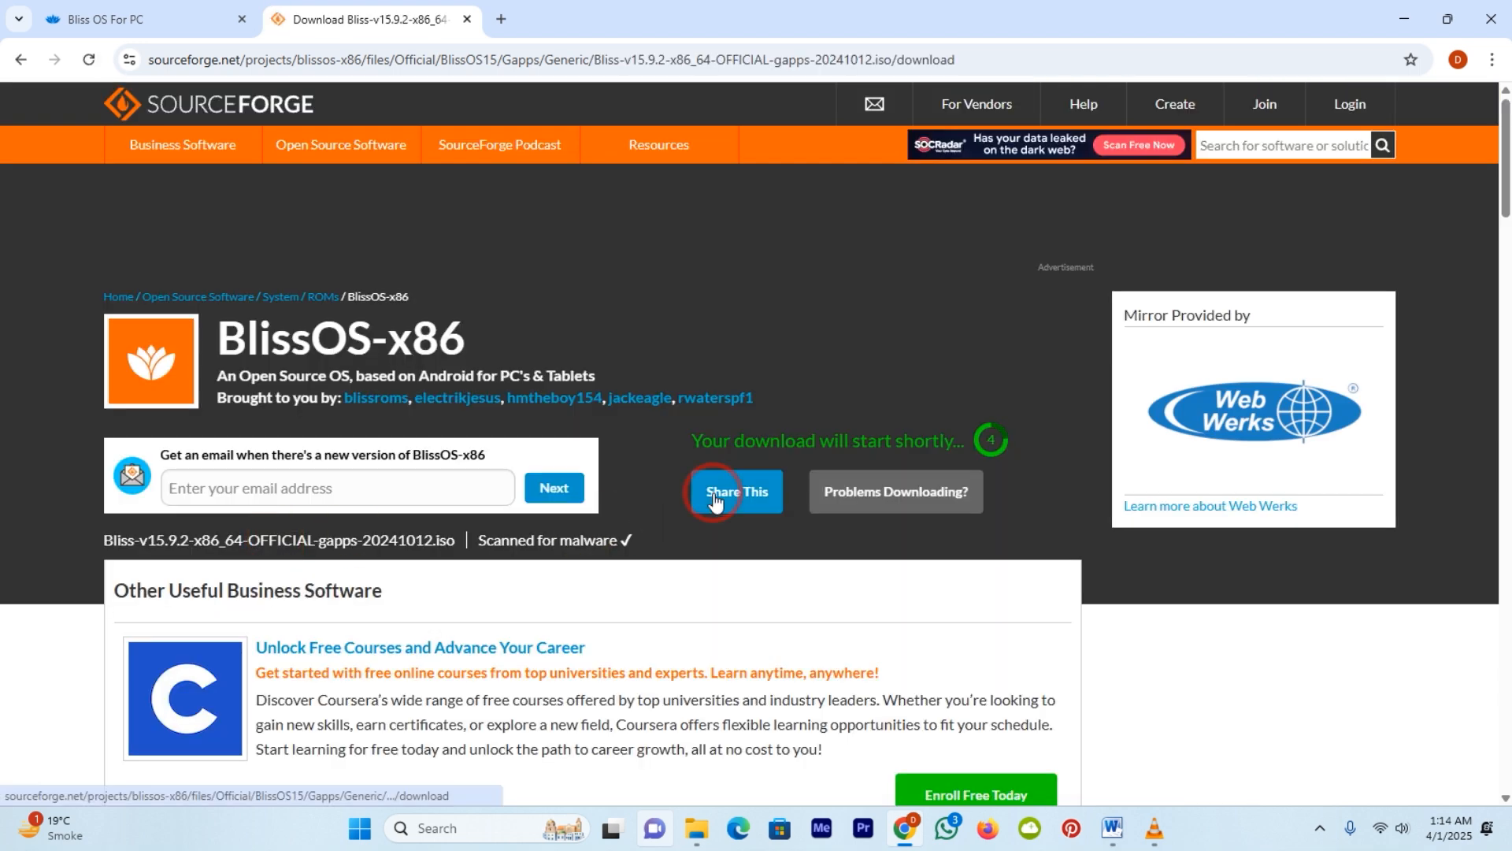
{"action": "scroll", "coordinate": [713, 500], "scroll_direction": "down", "scroll_amount": 2}
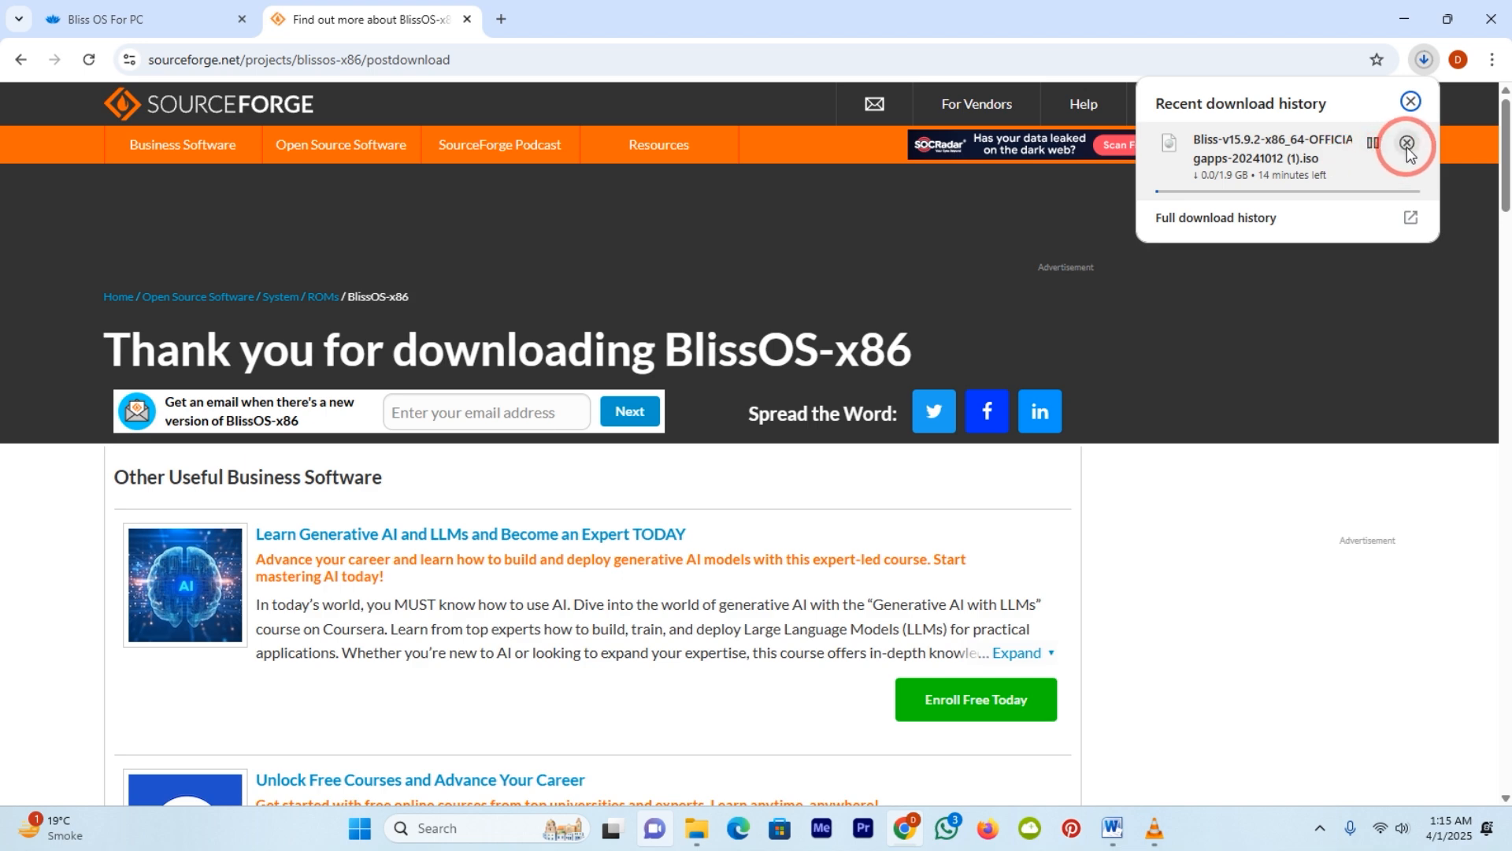
{"action": "left_click", "coordinate": [1407, 142]}
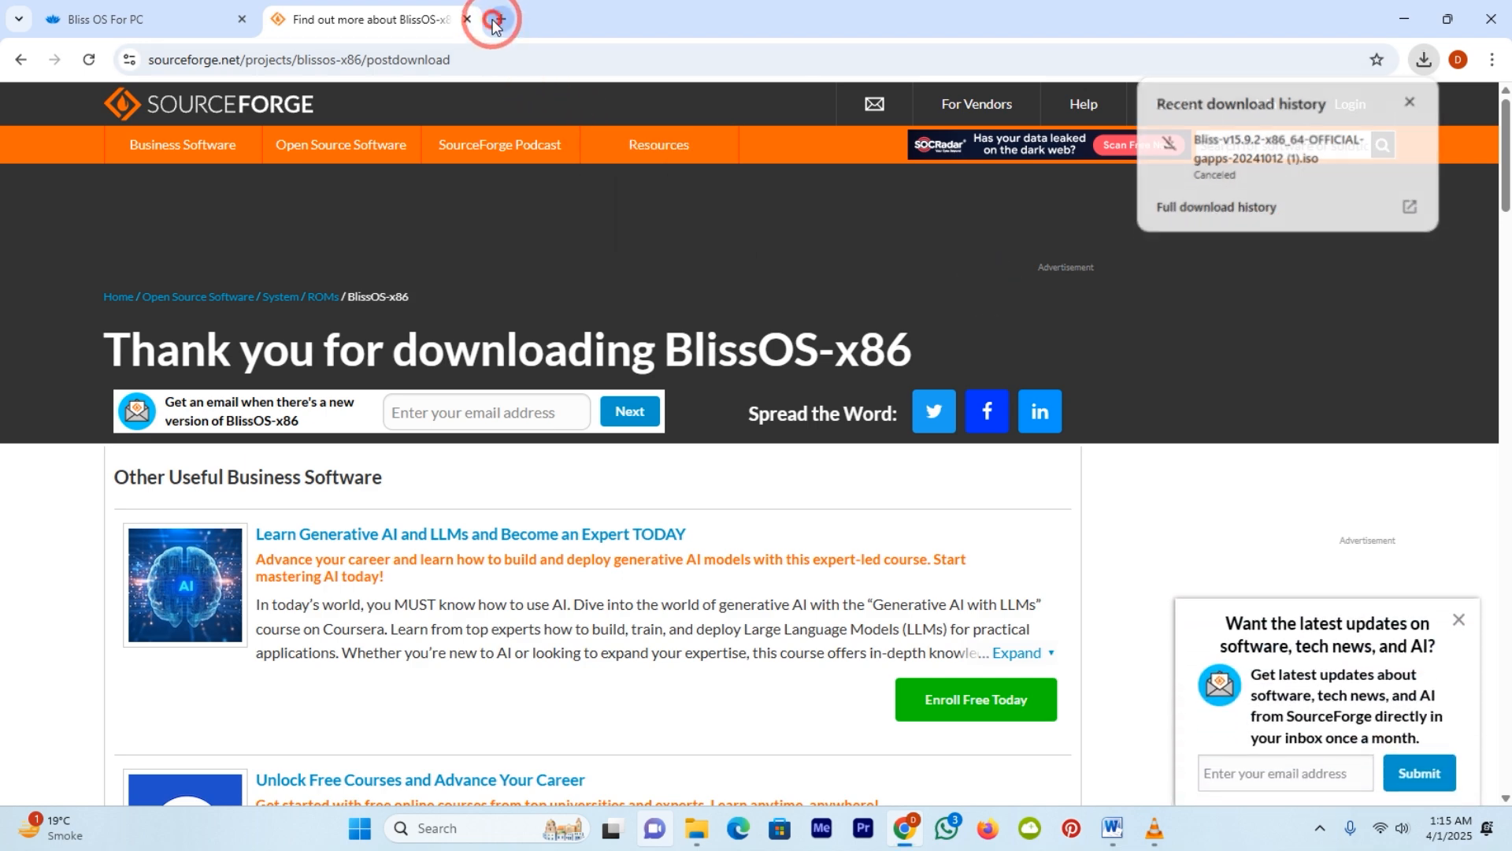
Search for rufus in a new tab and open the official Rufus site at its list of latest releases.
{"action": "left_click", "coordinate": [501, 19]}
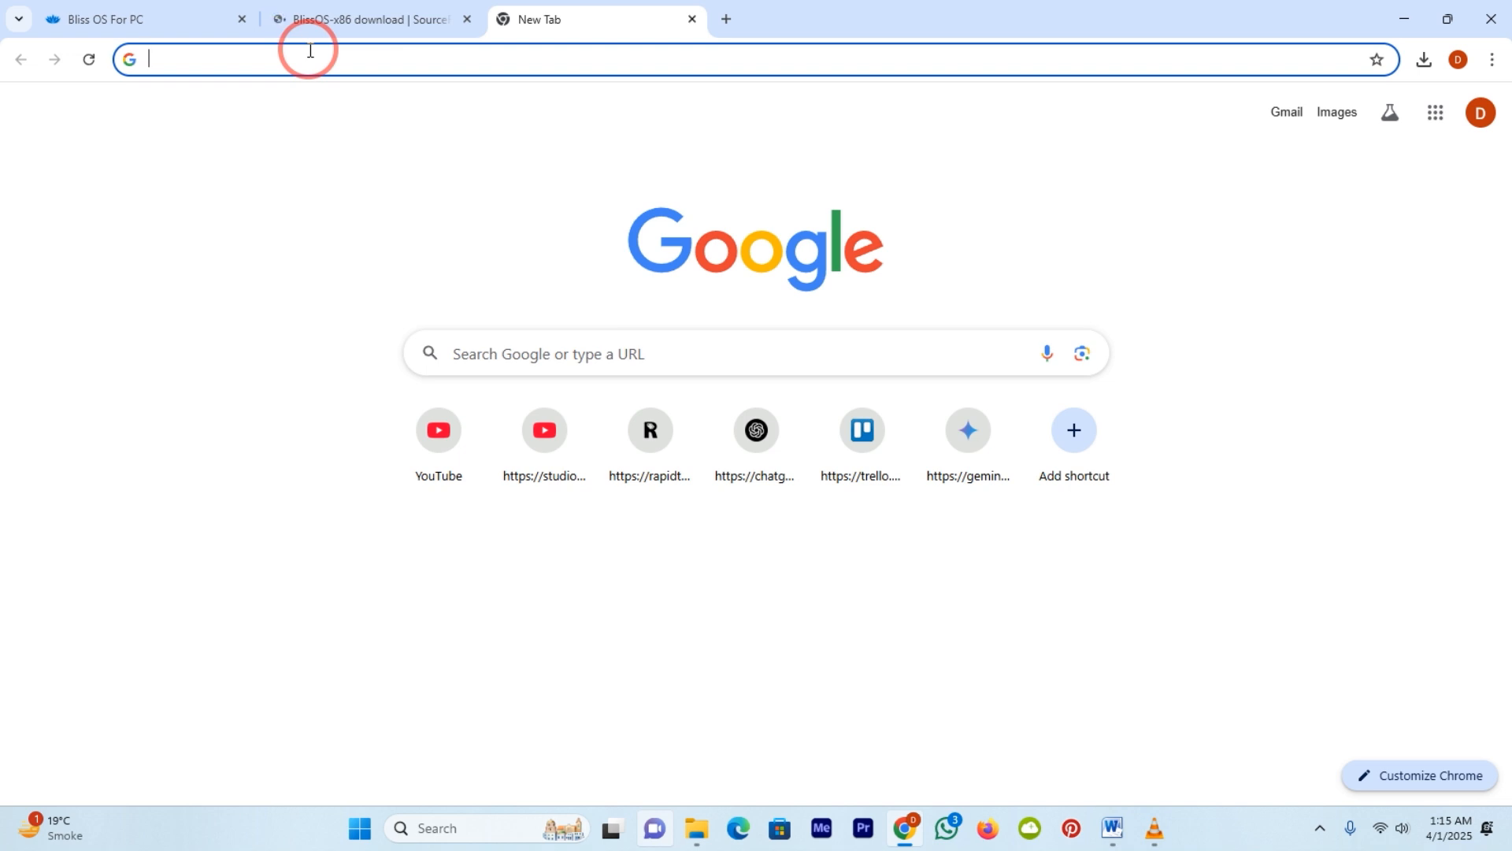
{"action": "type", "text": "rufus"}
{"action": "key", "text": "Return"}
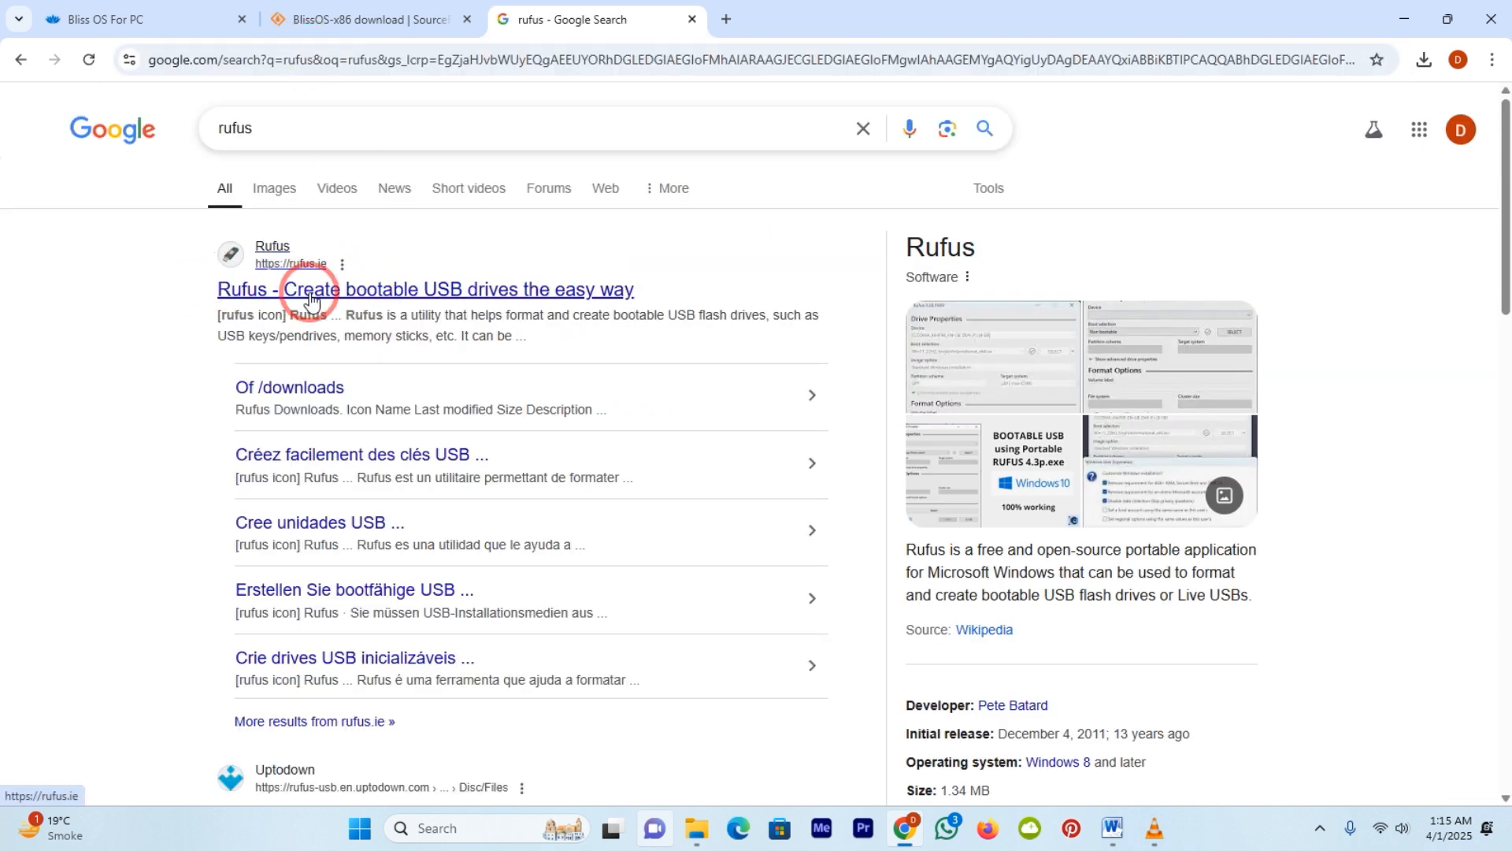
{"action": "left_click", "coordinate": [311, 297]}
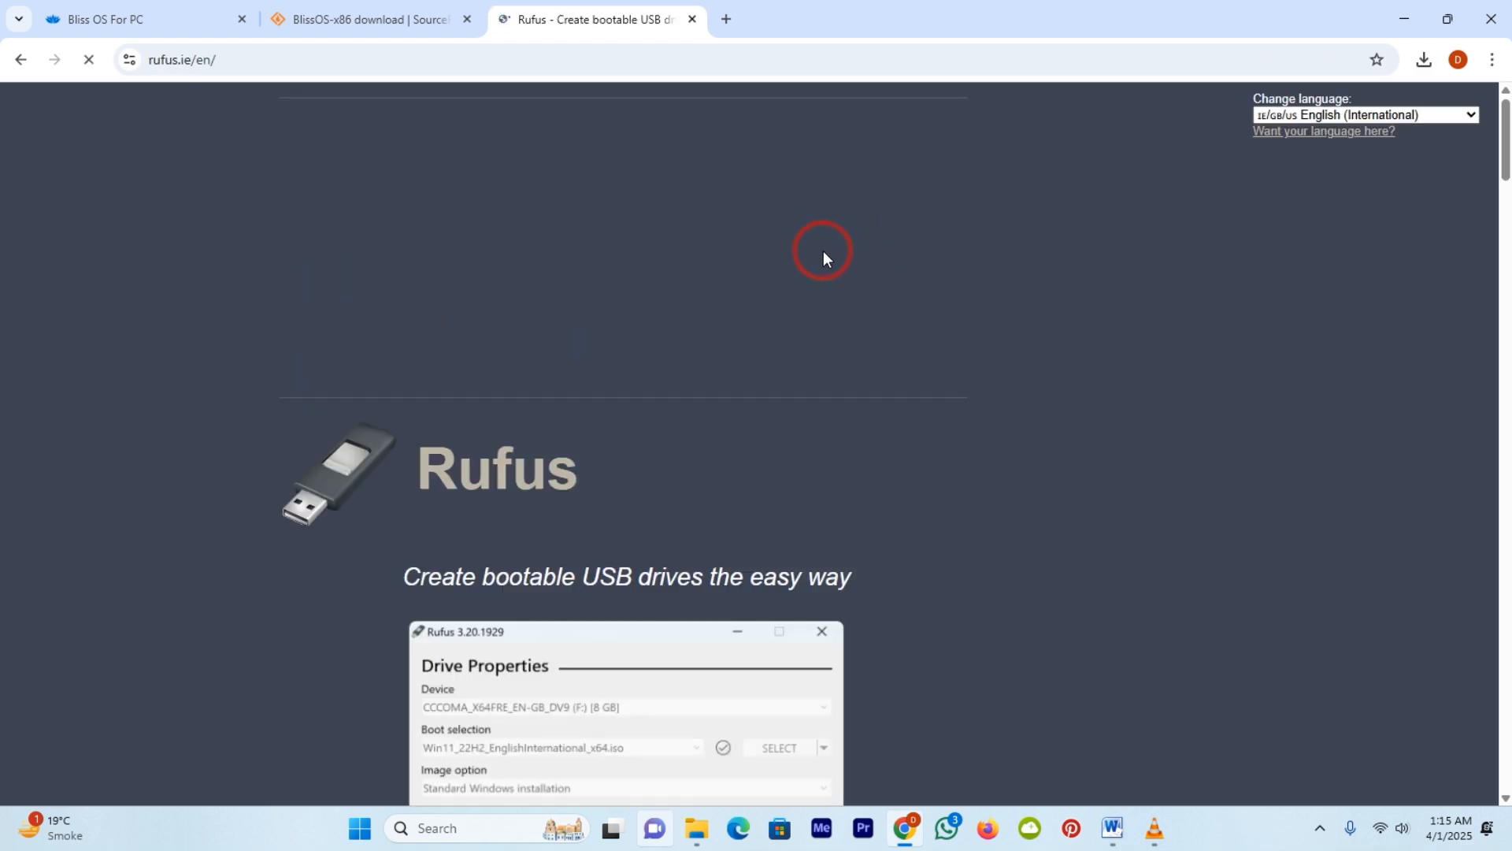
{"action": "scroll", "coordinate": [824, 251], "scroll_direction": "down", "scroll_amount": 5}
{"action": "scroll", "coordinate": [824, 251], "scroll_direction": "down", "scroll_amount": 7}
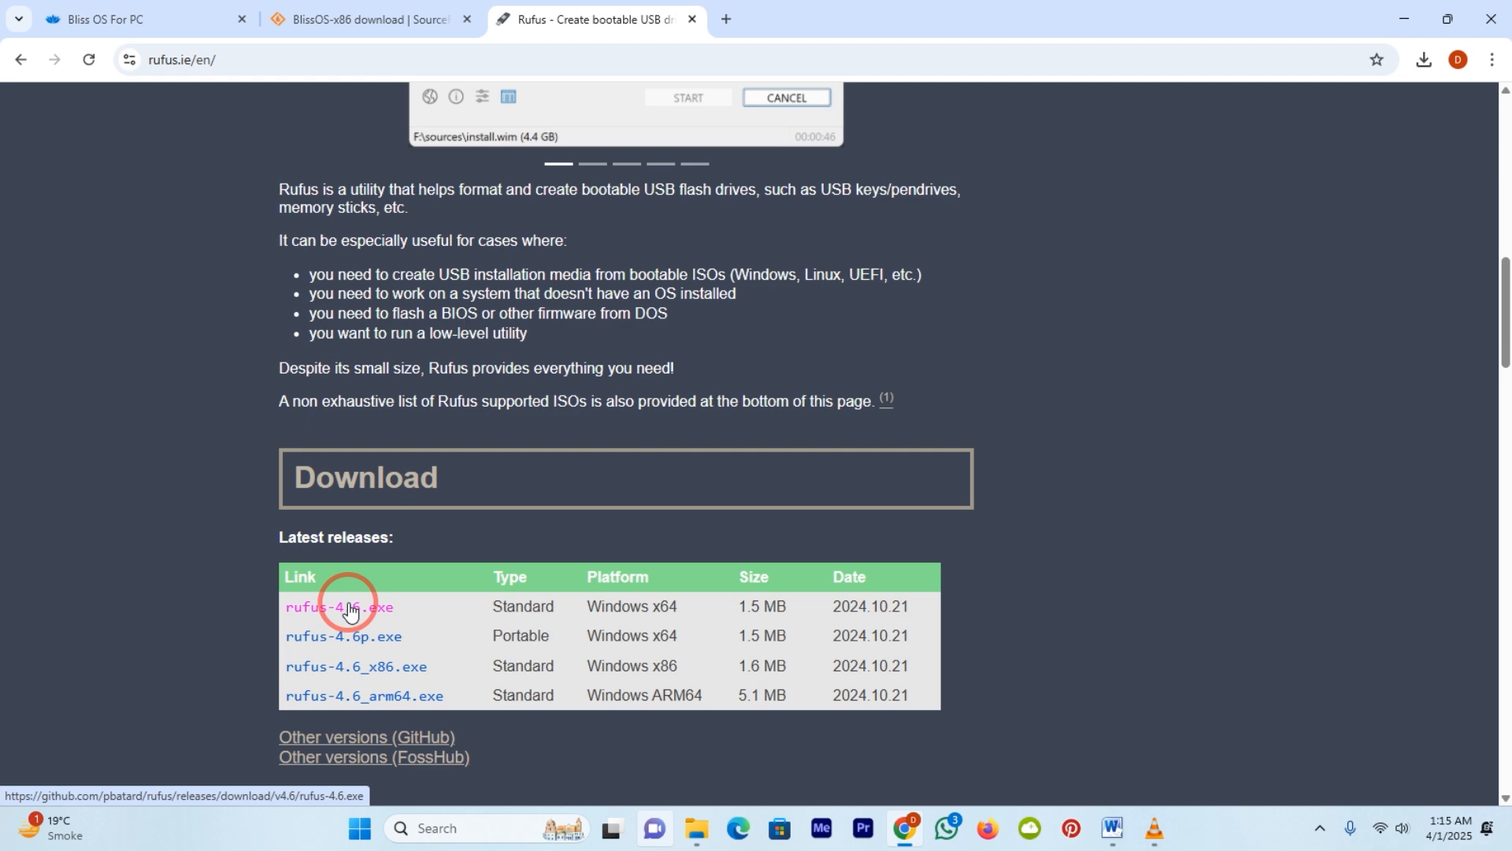
Switch to Rufus, start writing Bliss-v15.9.2-x86_64-OFFICIAL-gapps-20241012.iso to the 32 GB USB drive, and close Rufus.
{"action": "left_click", "coordinate": [1405, 18]}
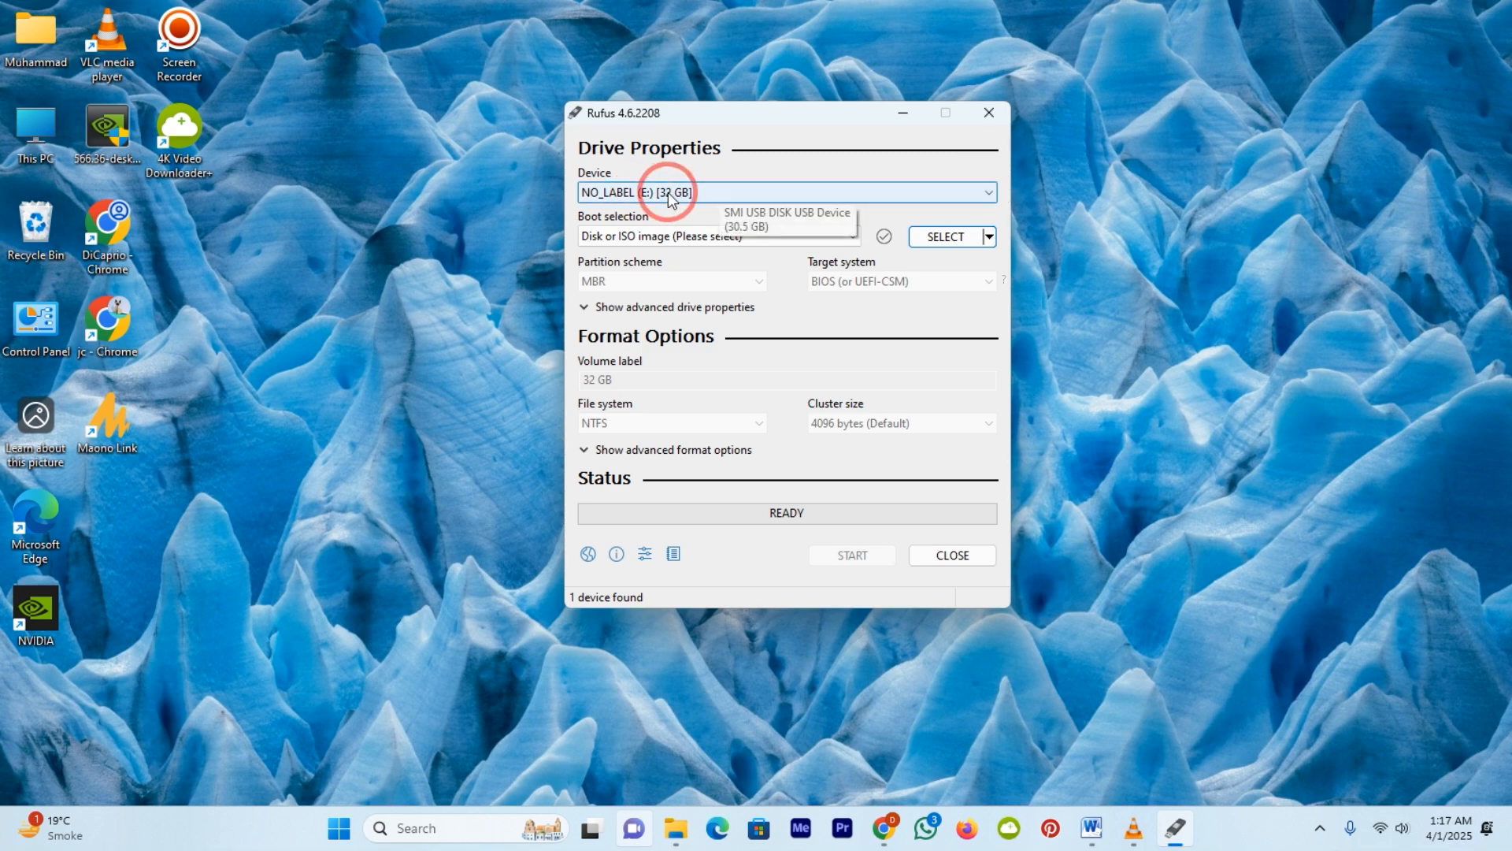
{"action": "left_click", "coordinate": [968, 245]}
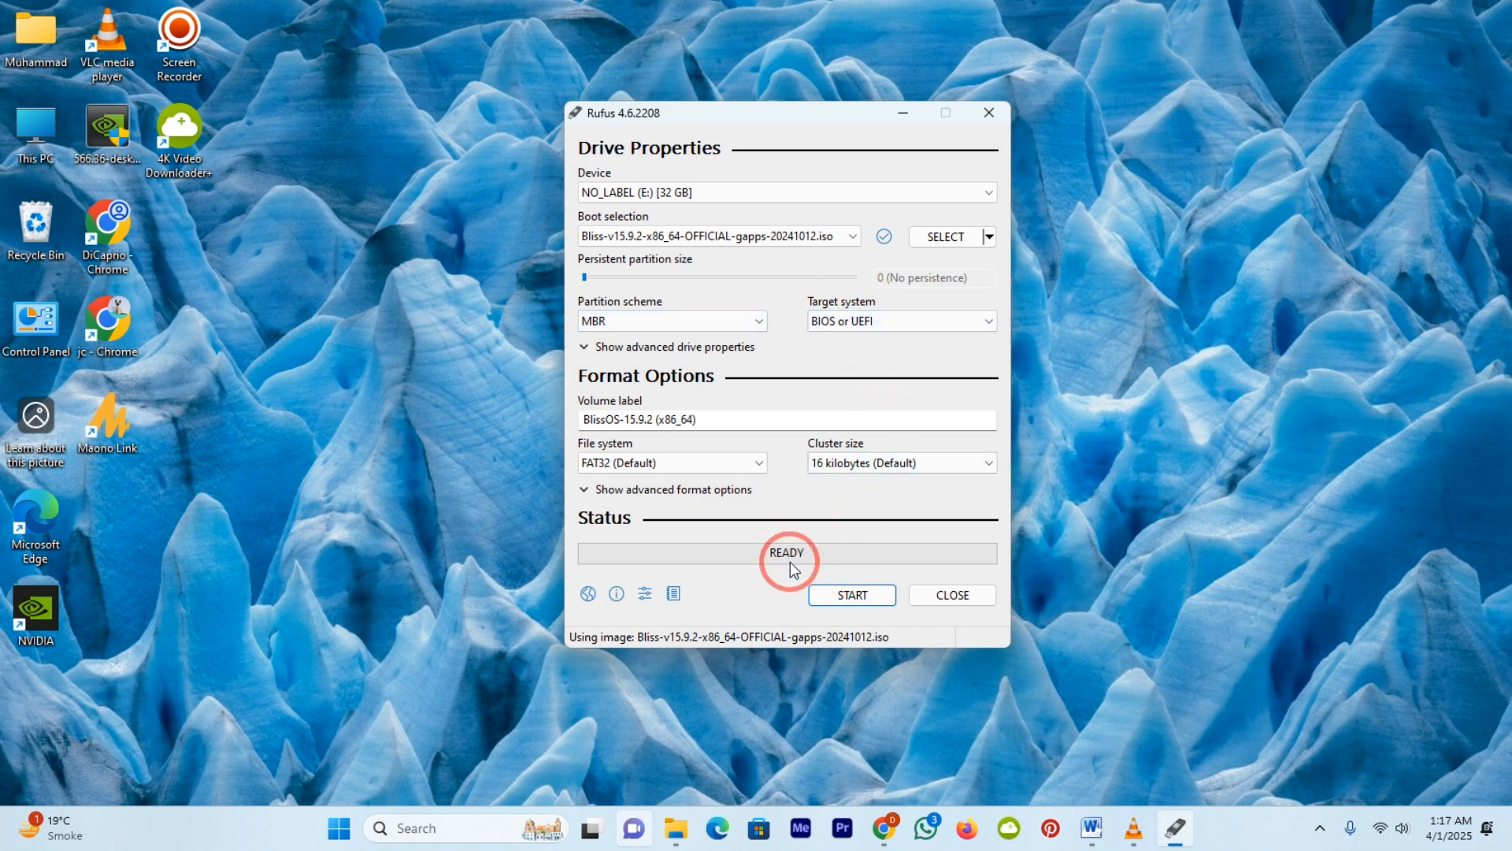
{"action": "left_click", "coordinate": [854, 593]}
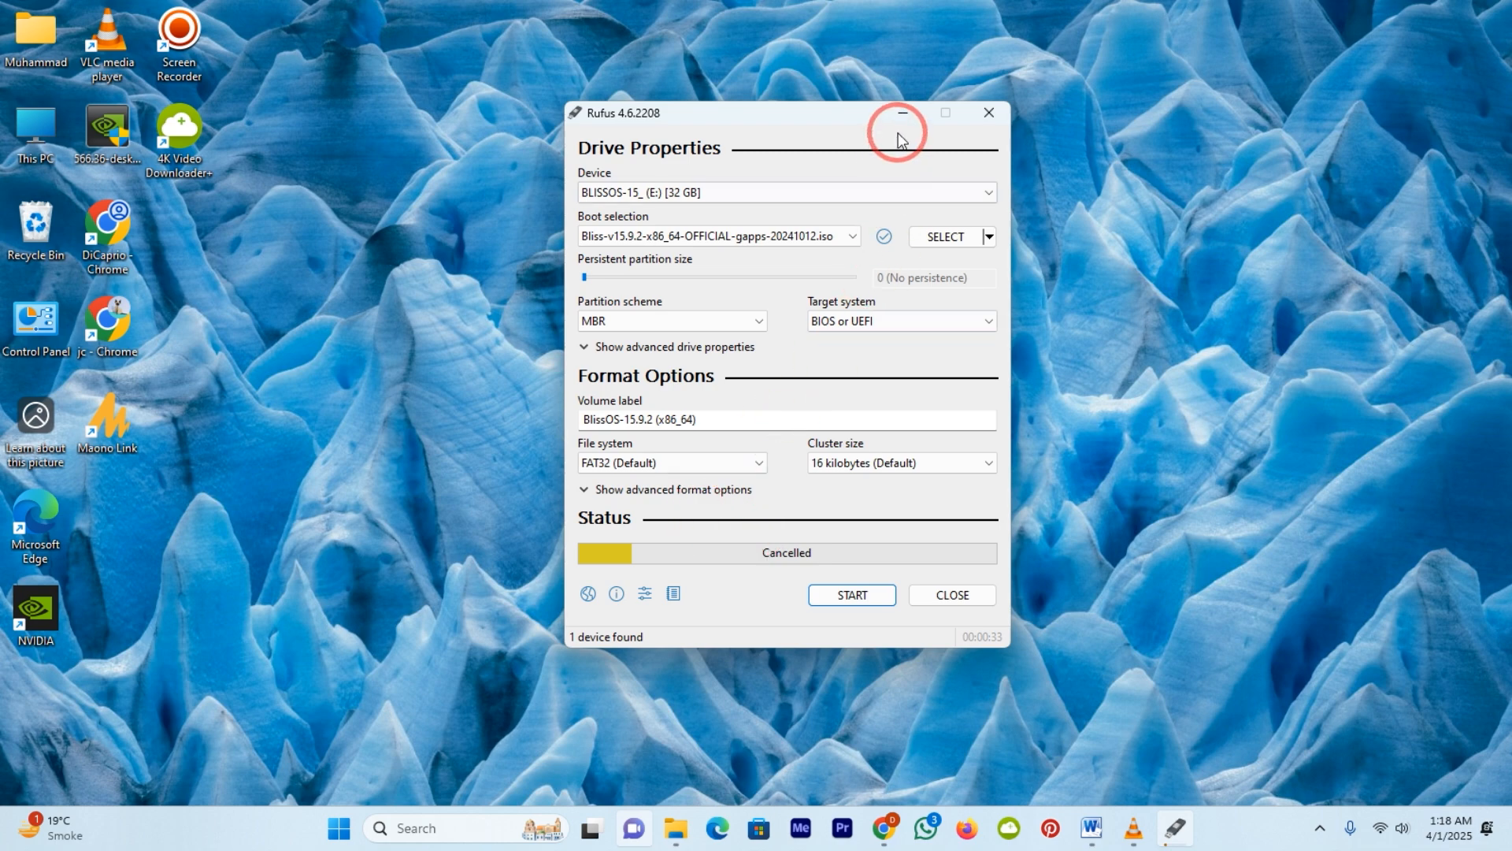
{"action": "left_click", "coordinate": [989, 114]}
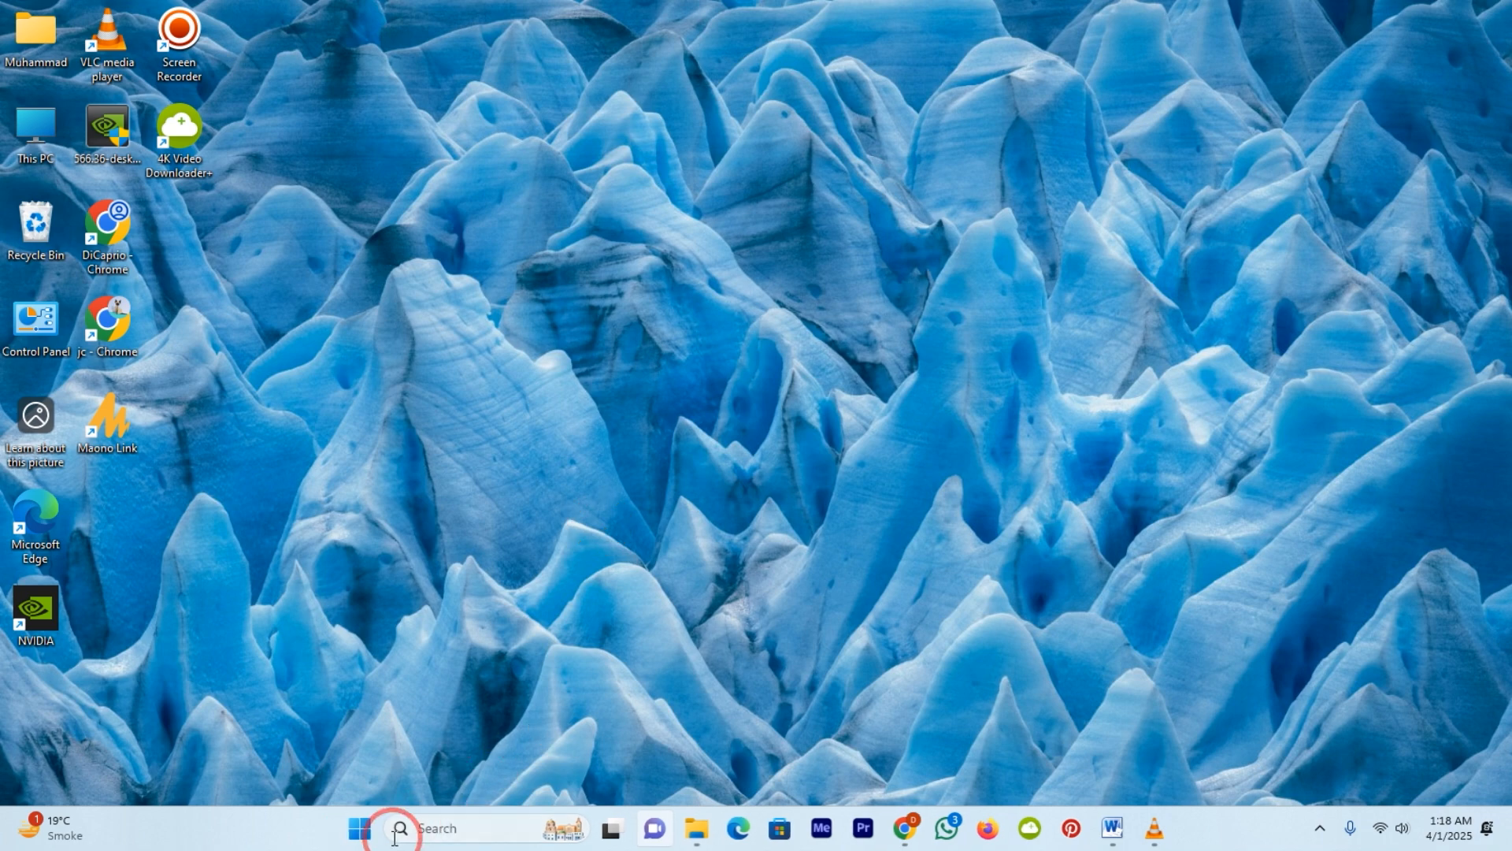
Restart the computer and boot it from the UEFI: hp v236w PMAP USB drive.
{"action": "left_click", "coordinate": [361, 829]}
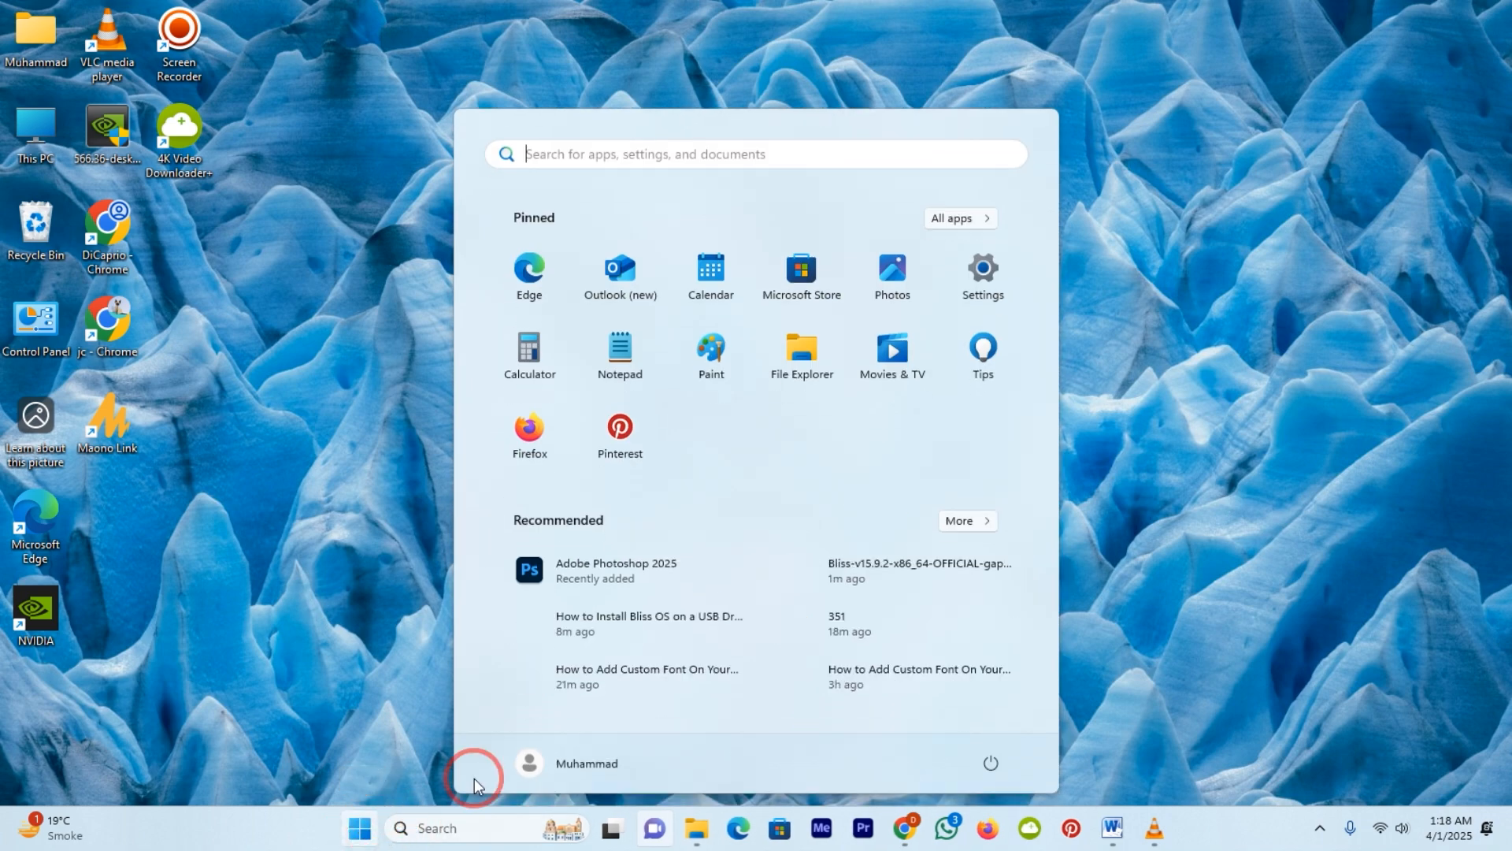
{"action": "left_click", "coordinate": [991, 761]}
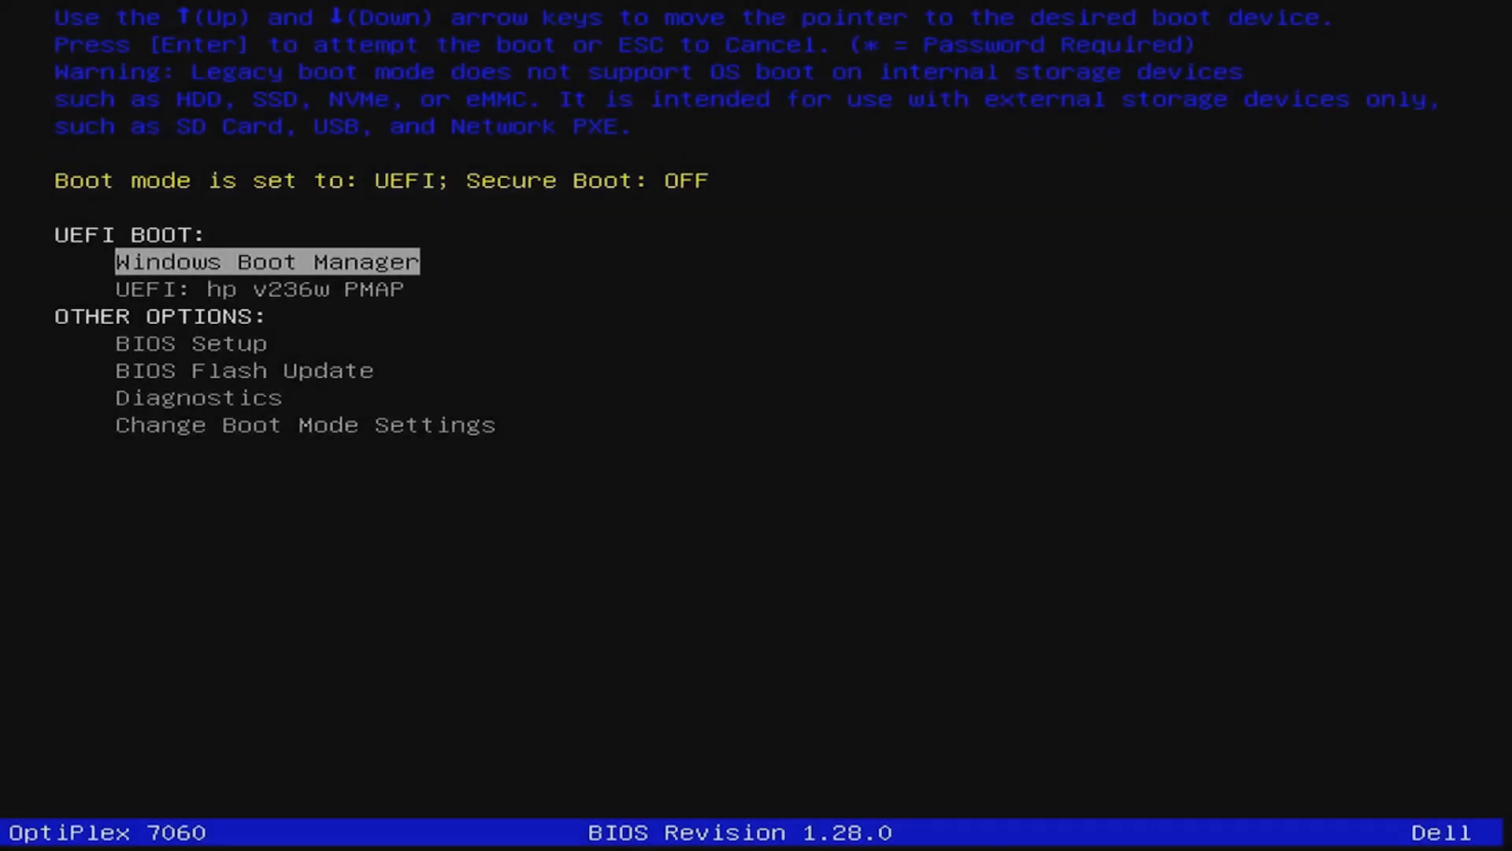
{"action": "key", "text": "Down"}
{"action": "key", "text": "Return"}
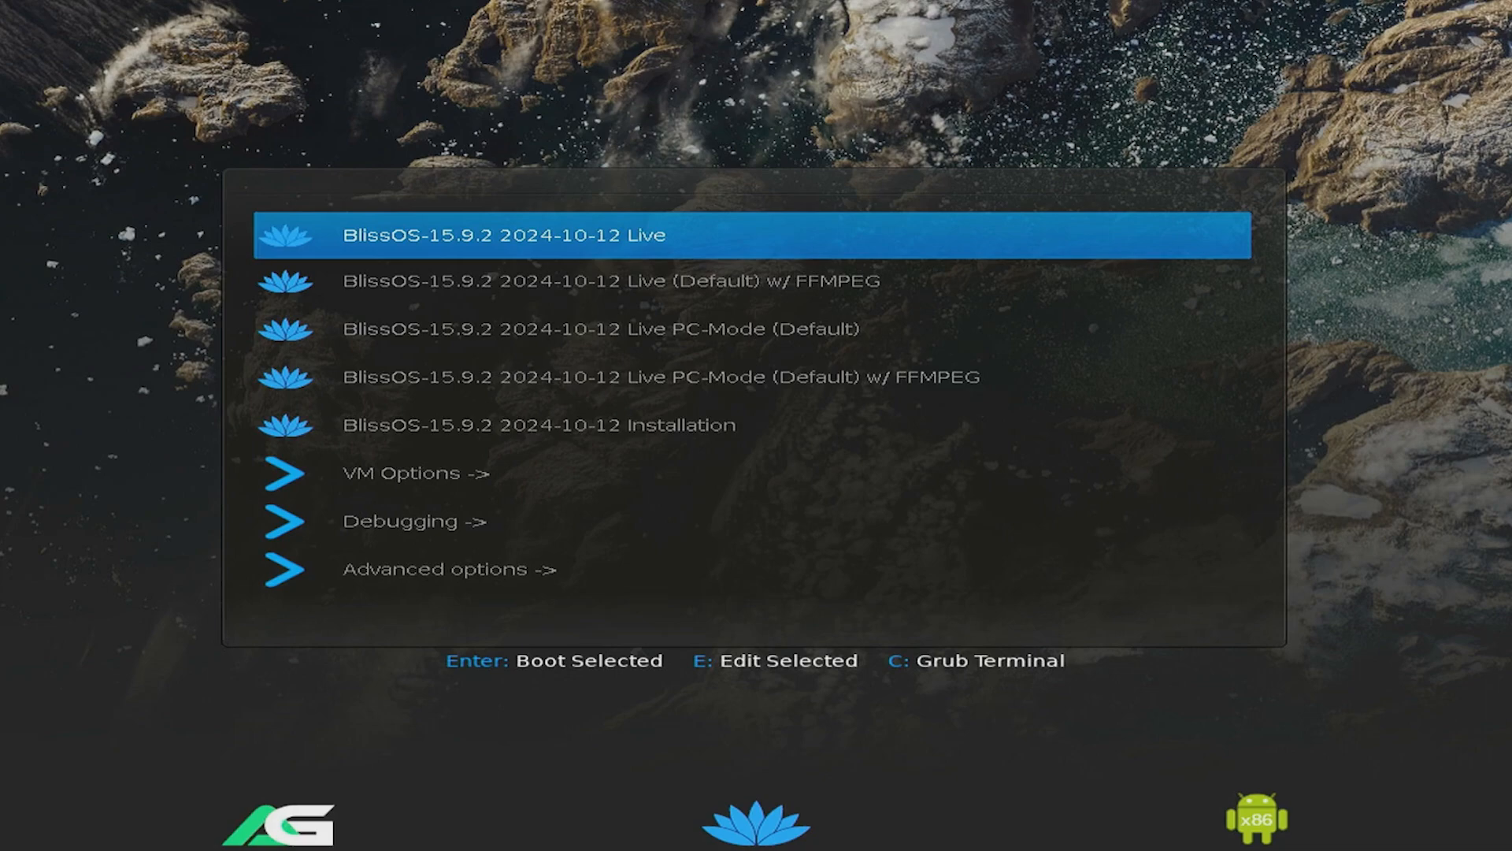
Boot the BlissOS-15.9.2 2024-10-12 Installation entry.
{"action": "key", "text": "Down"}
{"action": "key", "text": "Down"}
{"action": "key", "text": "Down"}
{"action": "key", "text": "Down"}
{"action": "key", "text": "Return"}
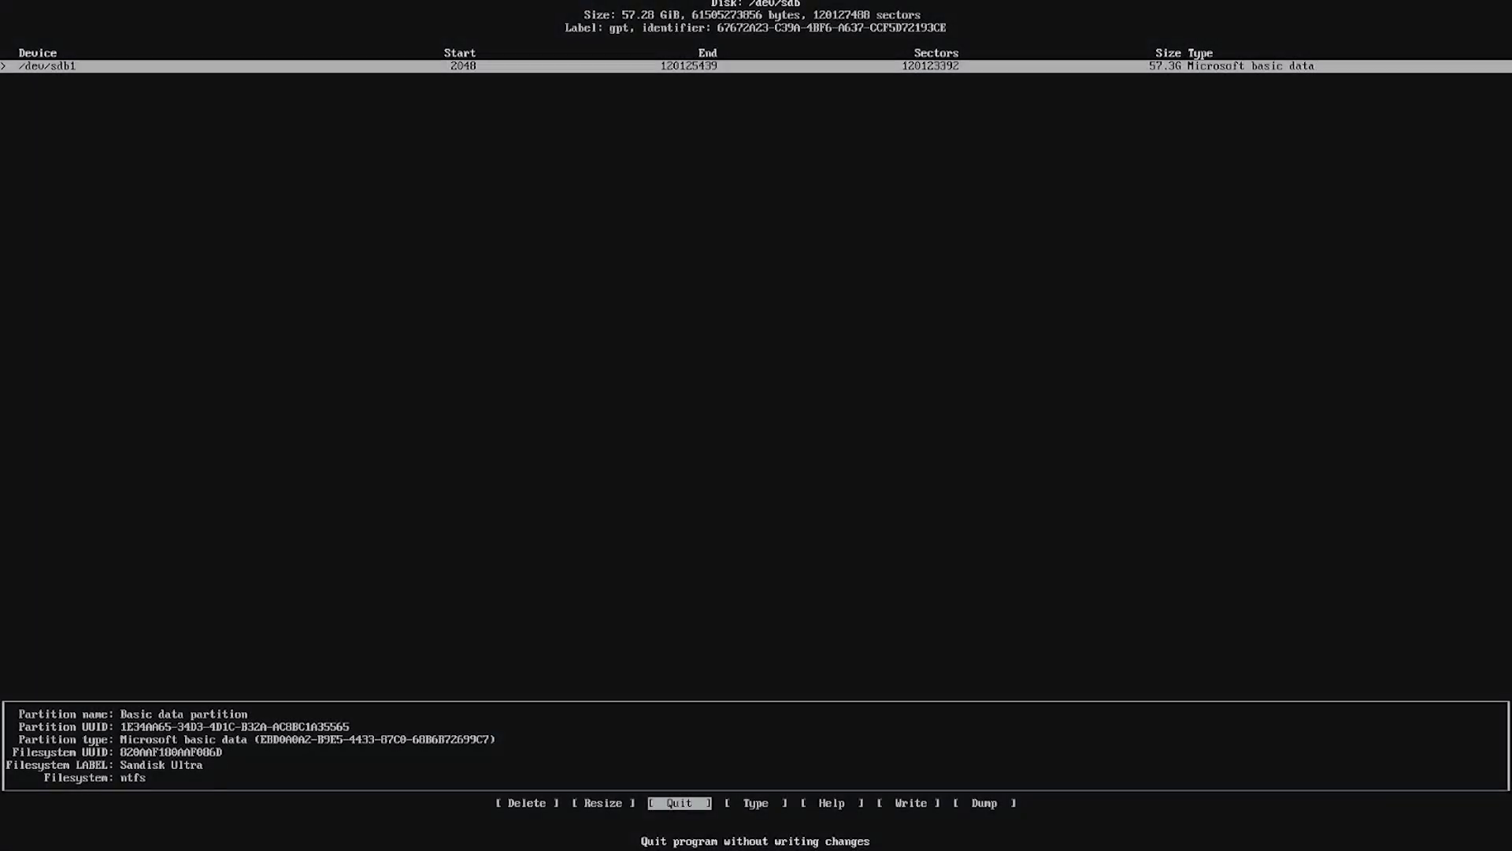
Resize the /dev/sdb1 partition to 1G.
{"action": "key", "text": "Left"}
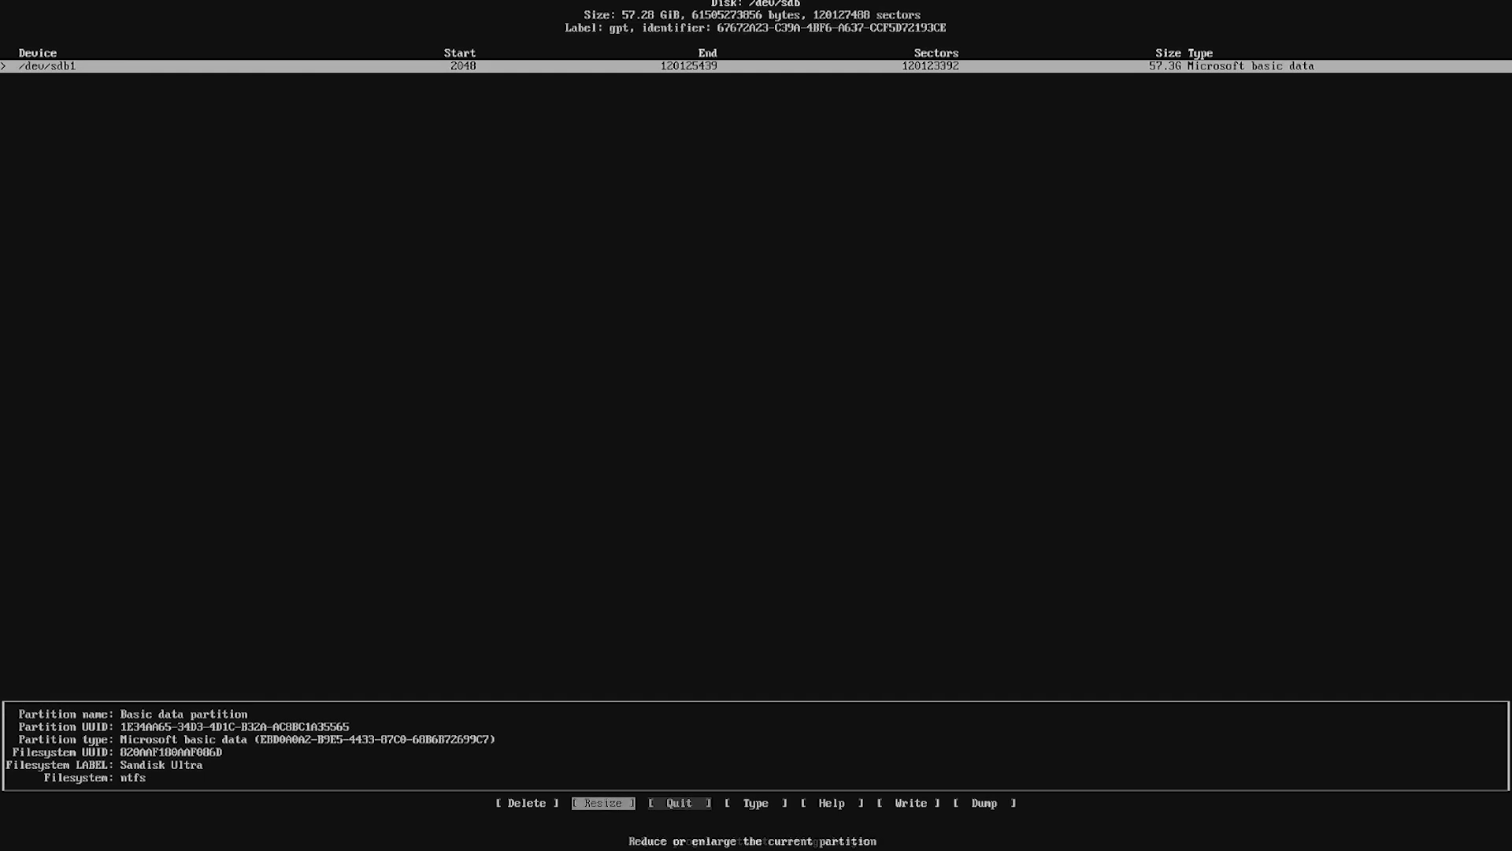
{"action": "key", "text": "Return"}
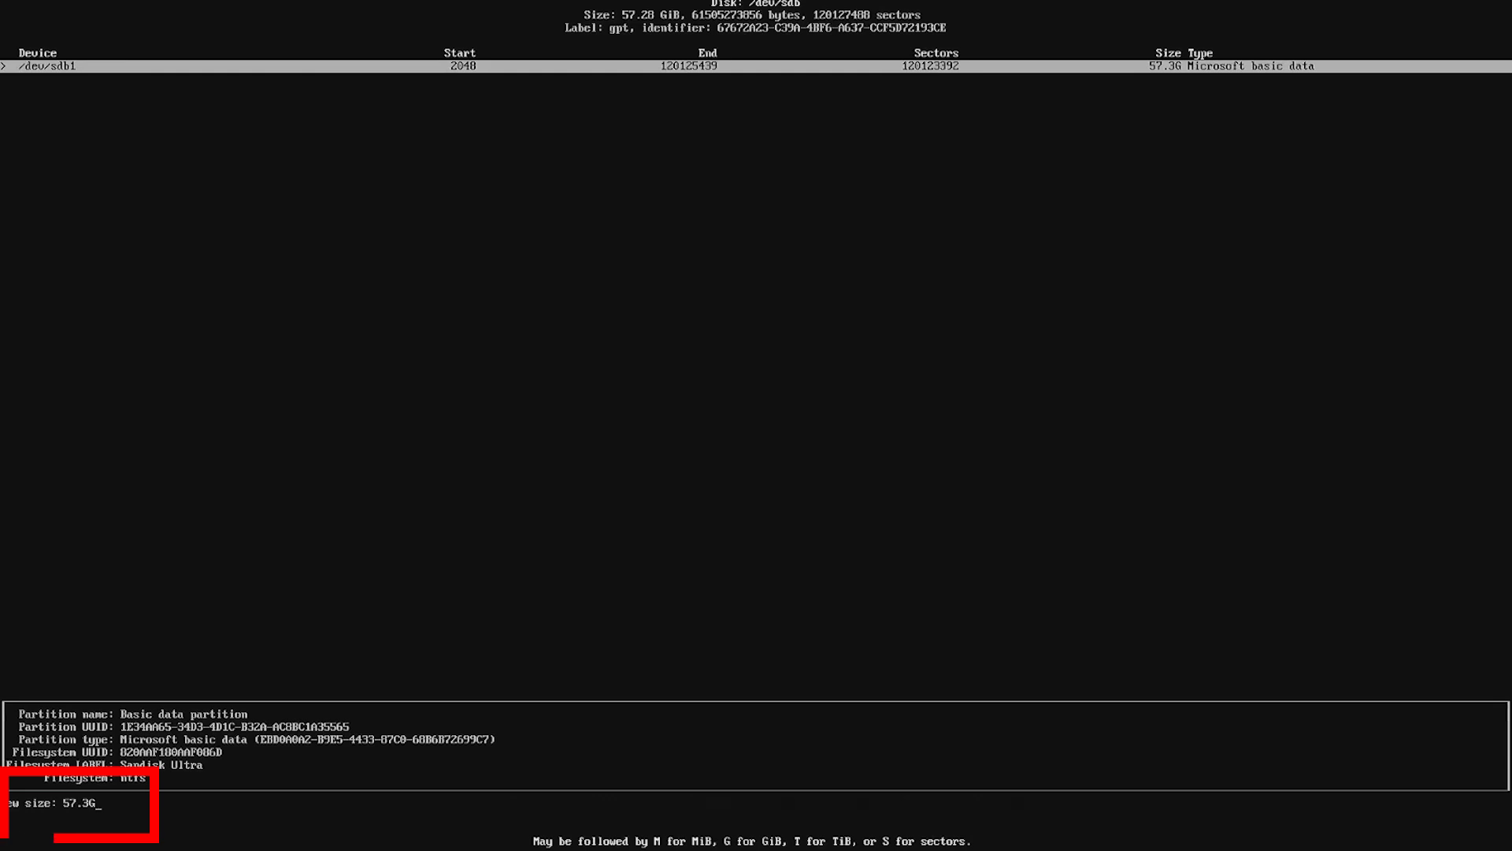
{"action": "key", "text": "BackSpace"}
{"action": "key", "text": "BackSpace"}
{"action": "key", "text": "BackSpace"}
{"action": "key", "text": "BackSpace"}
{"action": "key", "text": "BackSpace"}
{"action": "type", "text": "1G"}
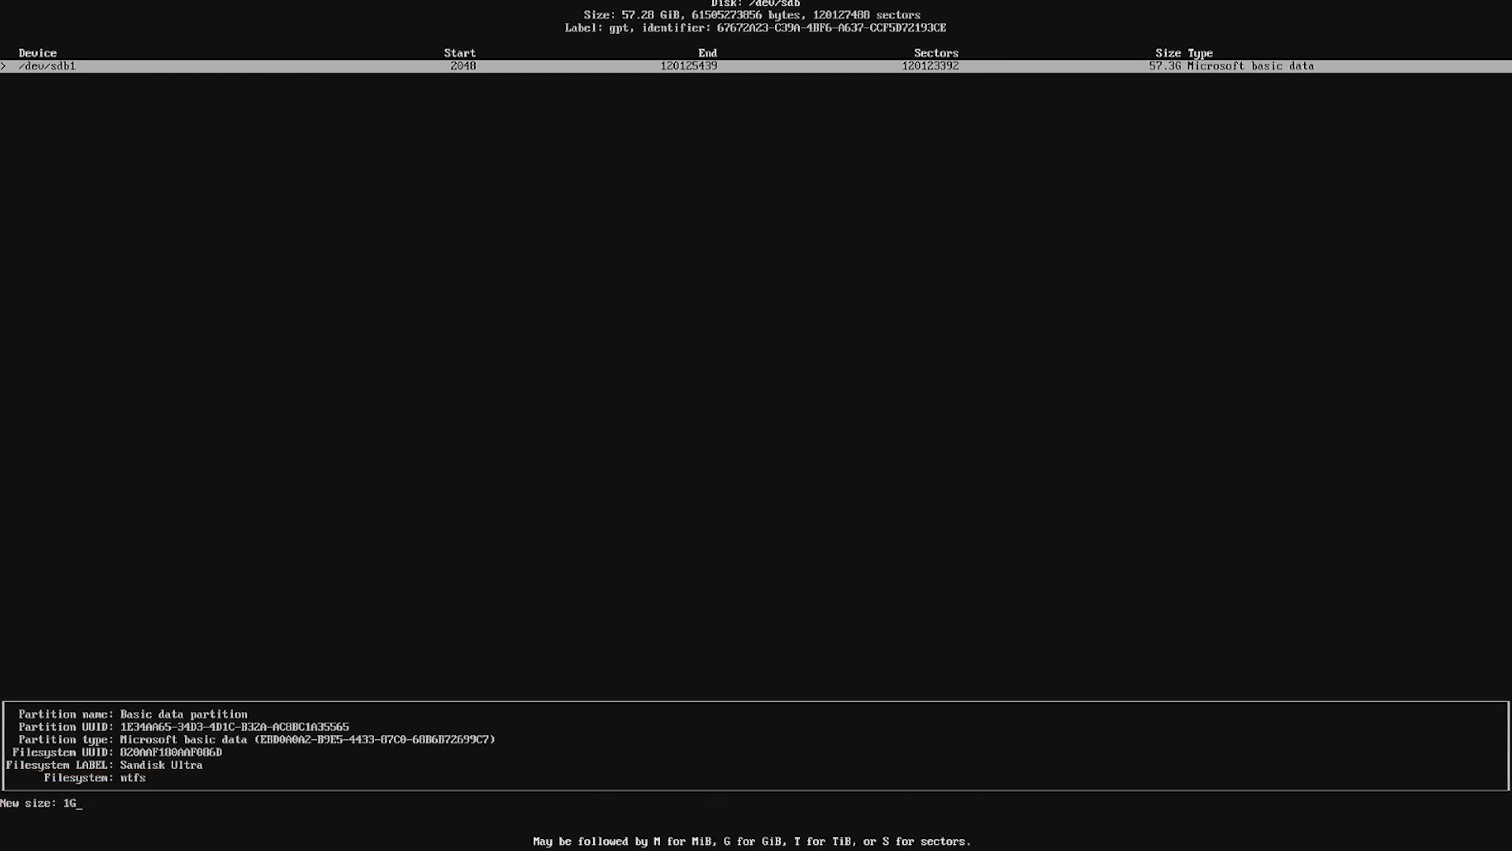
{"action": "key", "text": "Return"}
Change the partition type of /dev/sdb1 to EFI System.
{"action": "key", "text": "Right"}
{"action": "key", "text": "Right"}
{"action": "key", "text": "Return"}
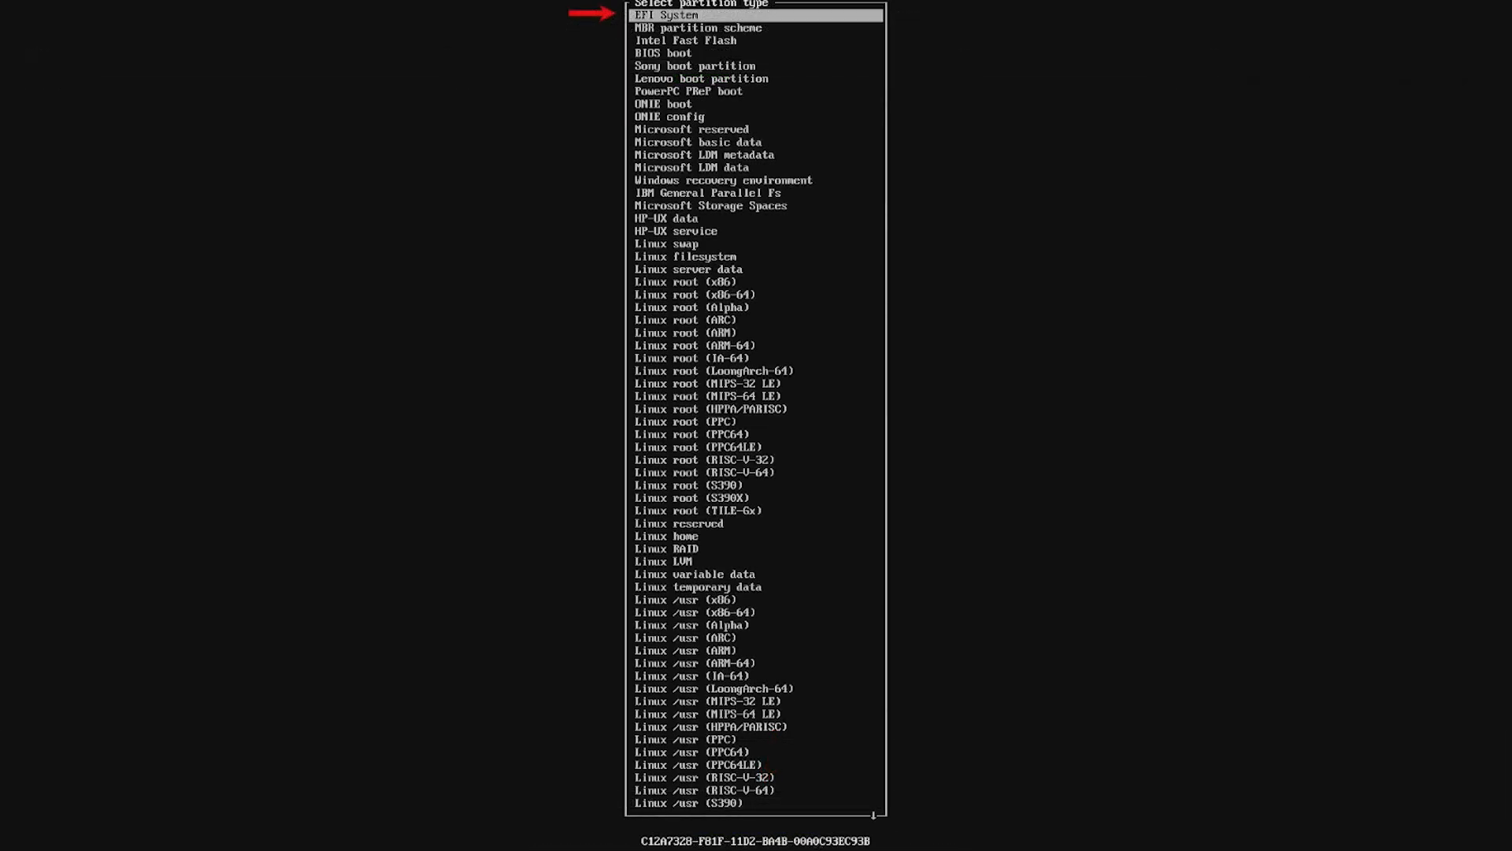
{"action": "key", "text": "Return"}
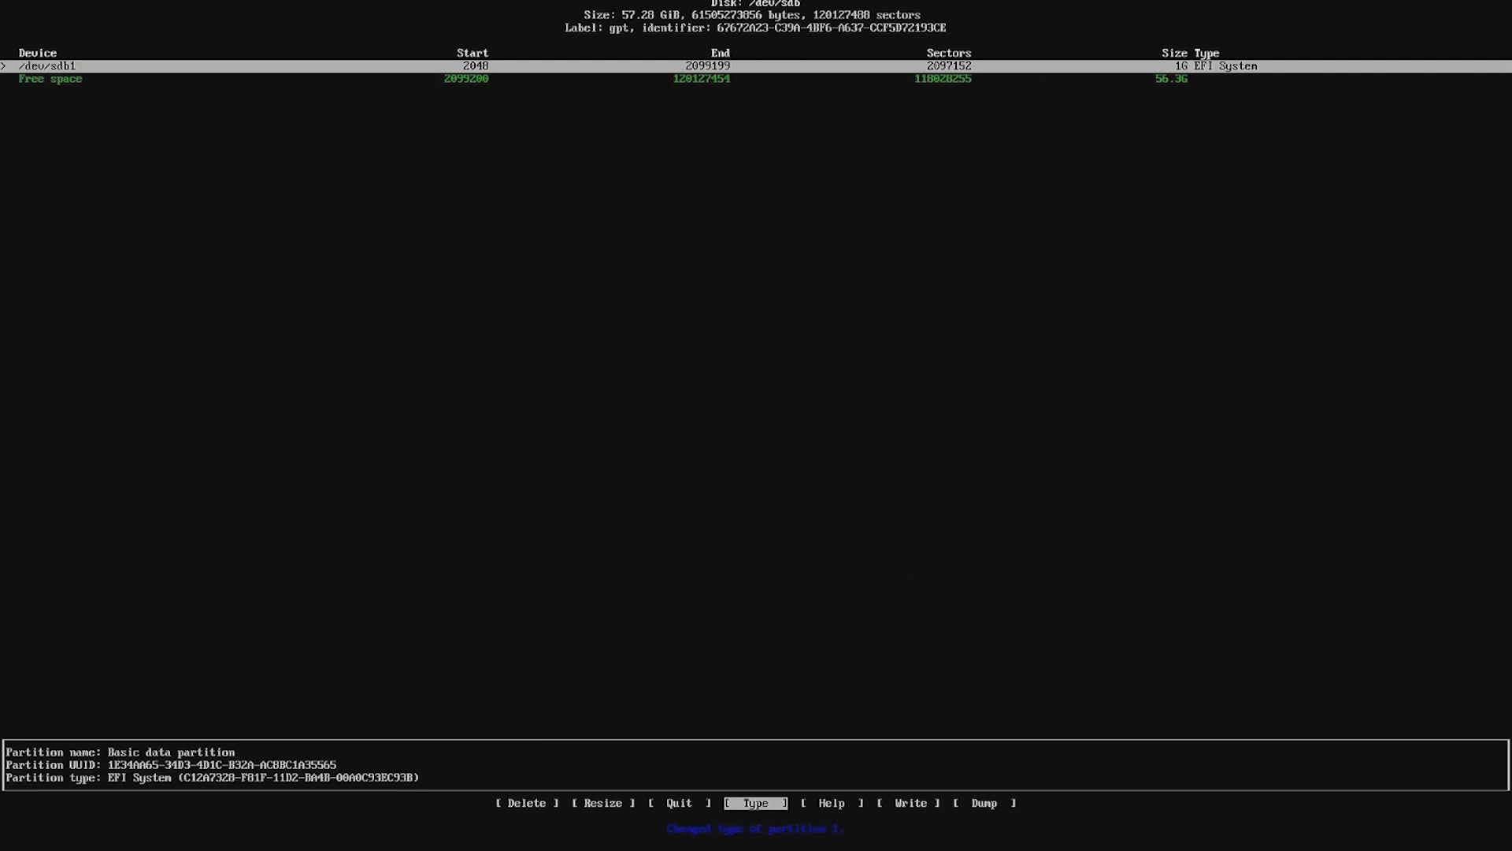
Create a 56.3G partition from the free space and set its type to Linux filesystem.
{"action": "key", "text": "Down"}
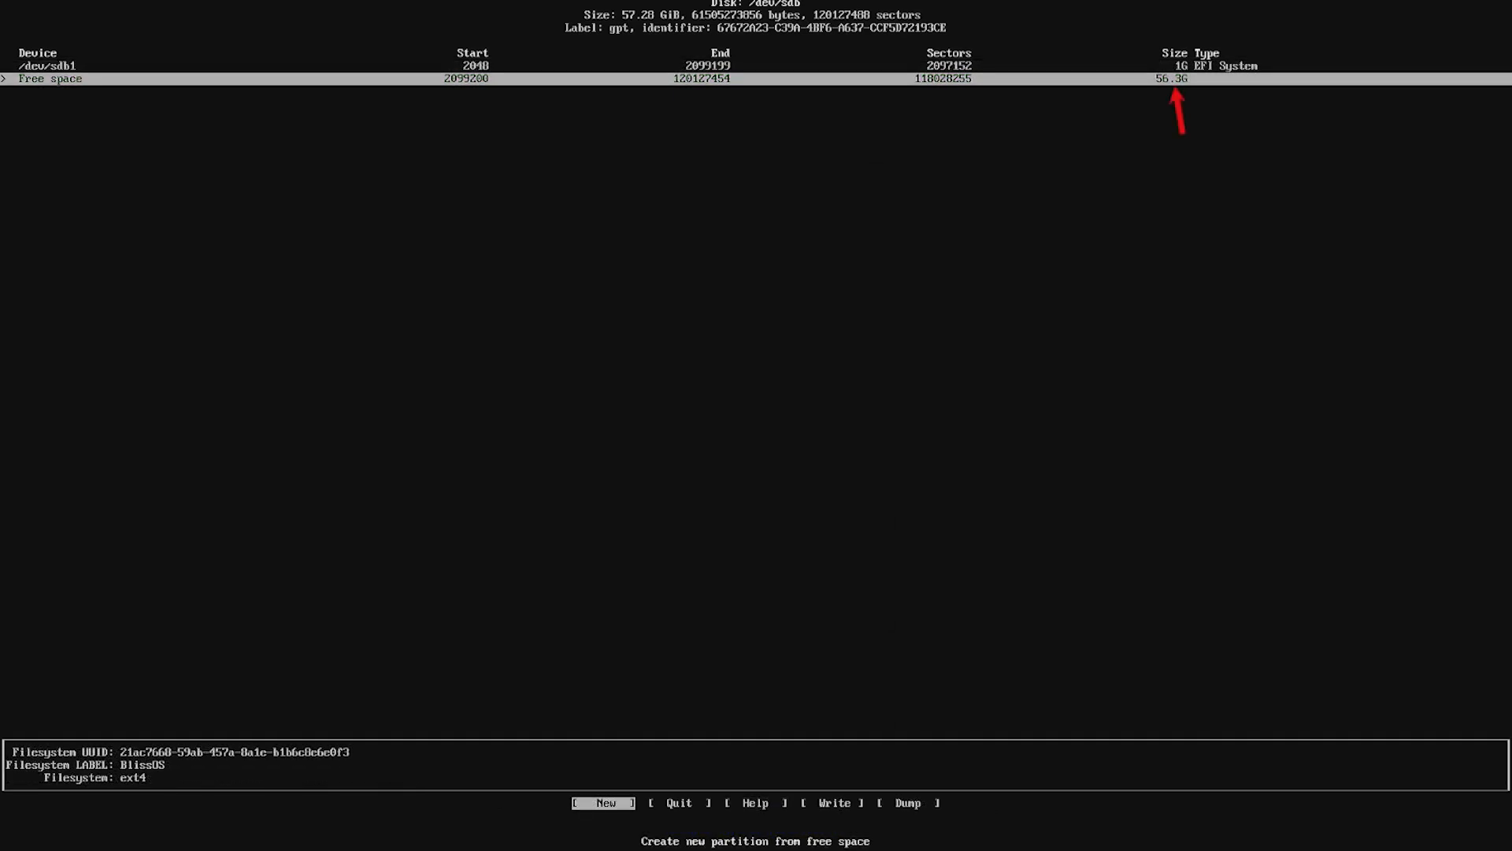
{"action": "key", "text": "Return"}
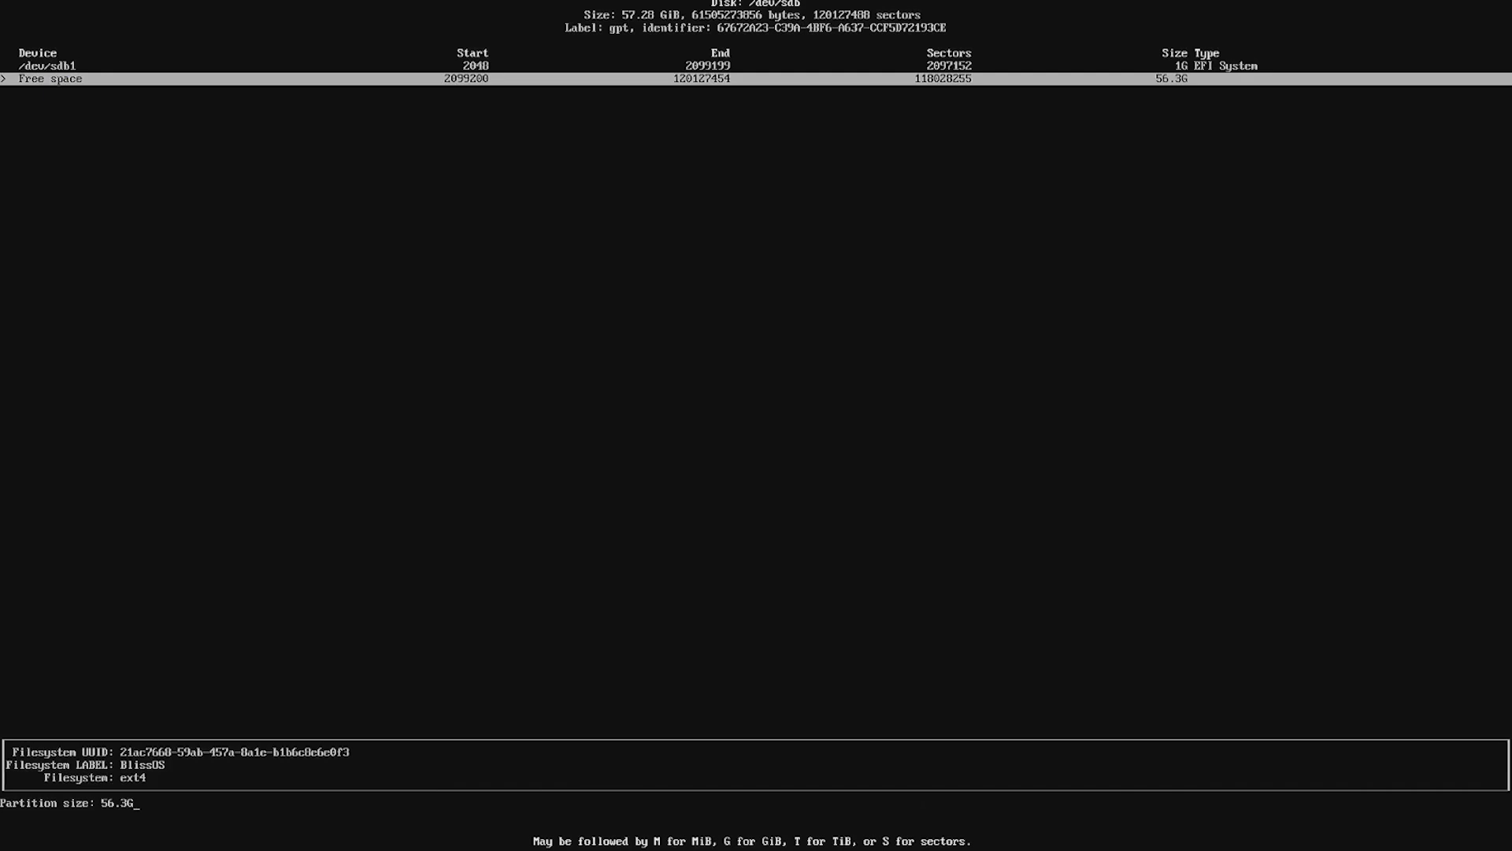
{"action": "key", "text": "Return"}
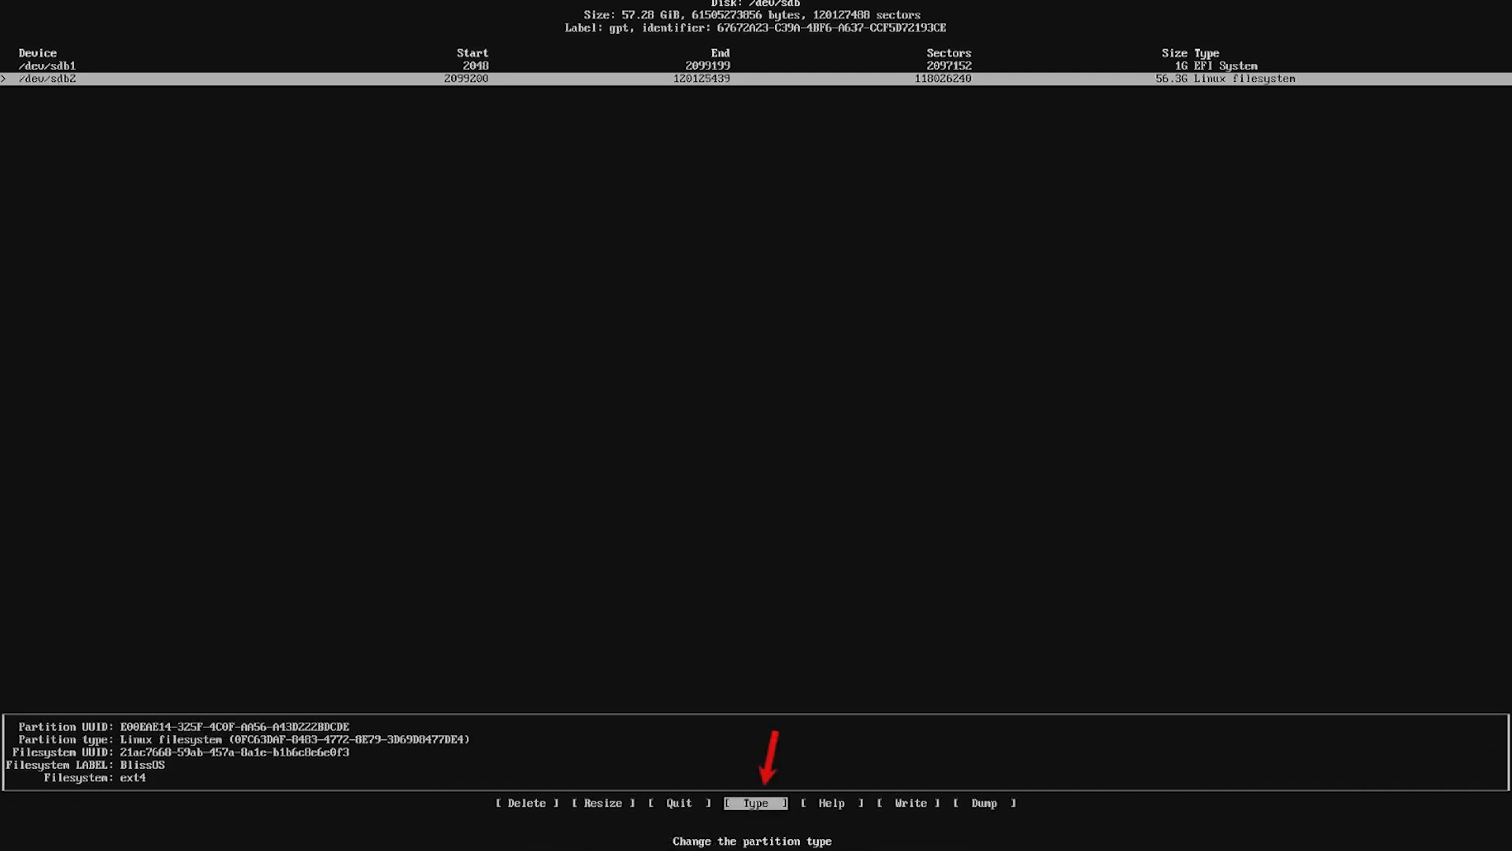
{"action": "key", "text": "Return"}
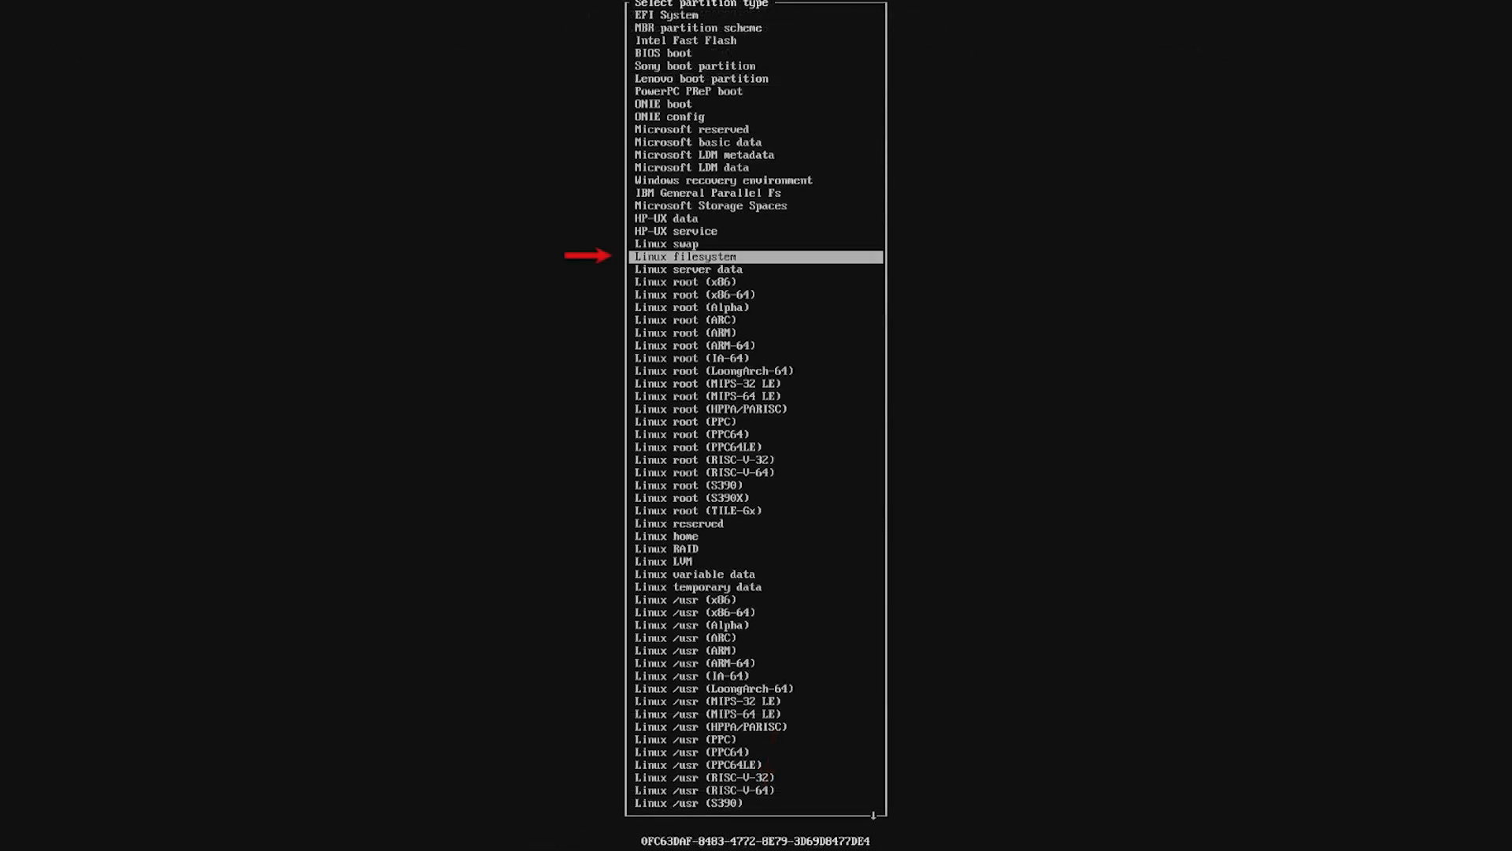
{"action": "key", "text": "Return"}
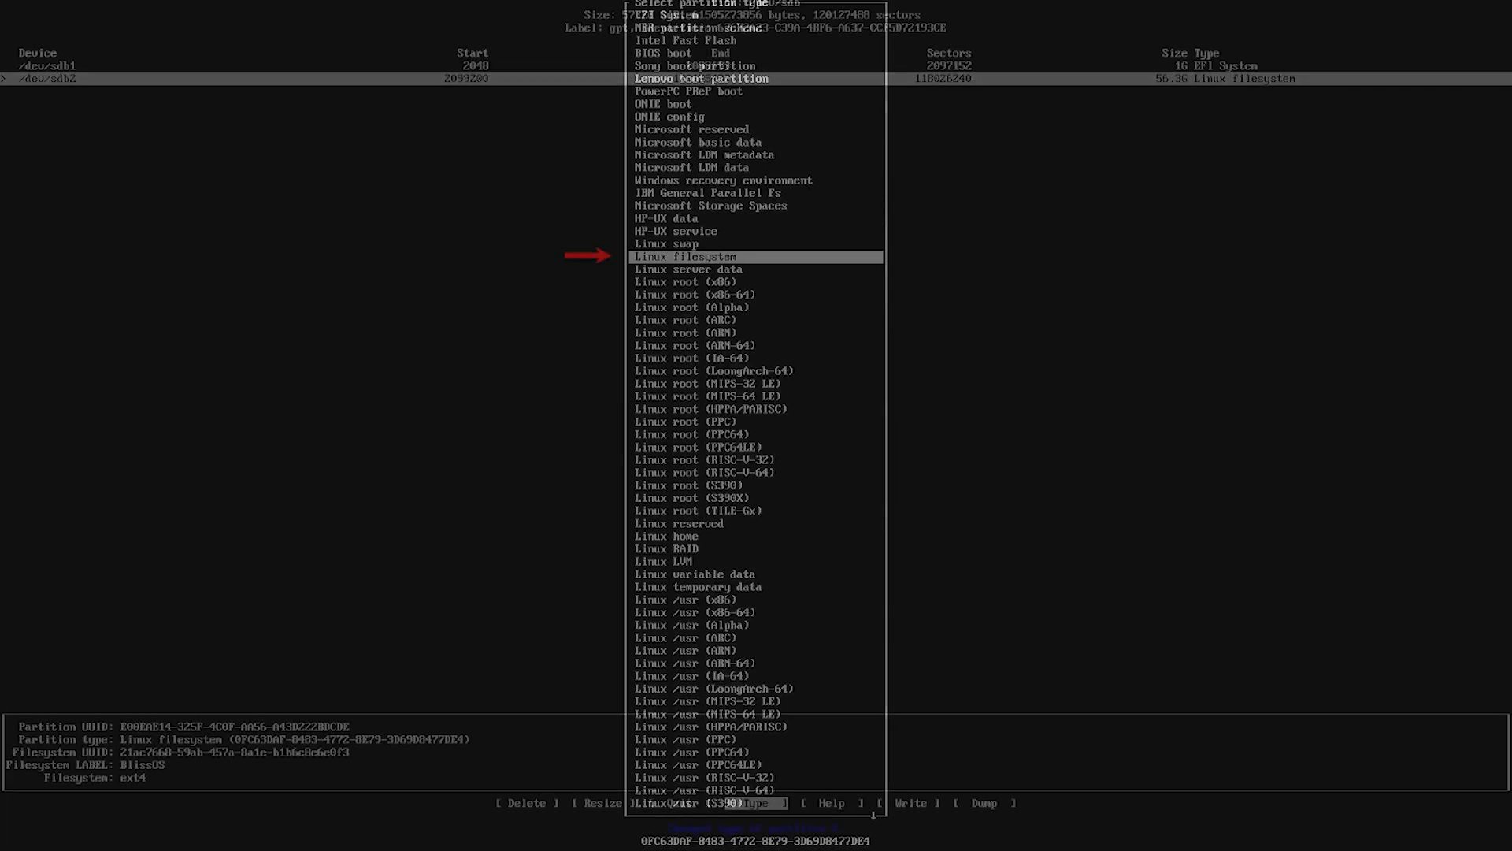
Write the new partition table to the disk and confirm with yes.
{"action": "key", "text": "Right"}
{"action": "key", "text": "Right"}
{"action": "key", "text": "Return"}
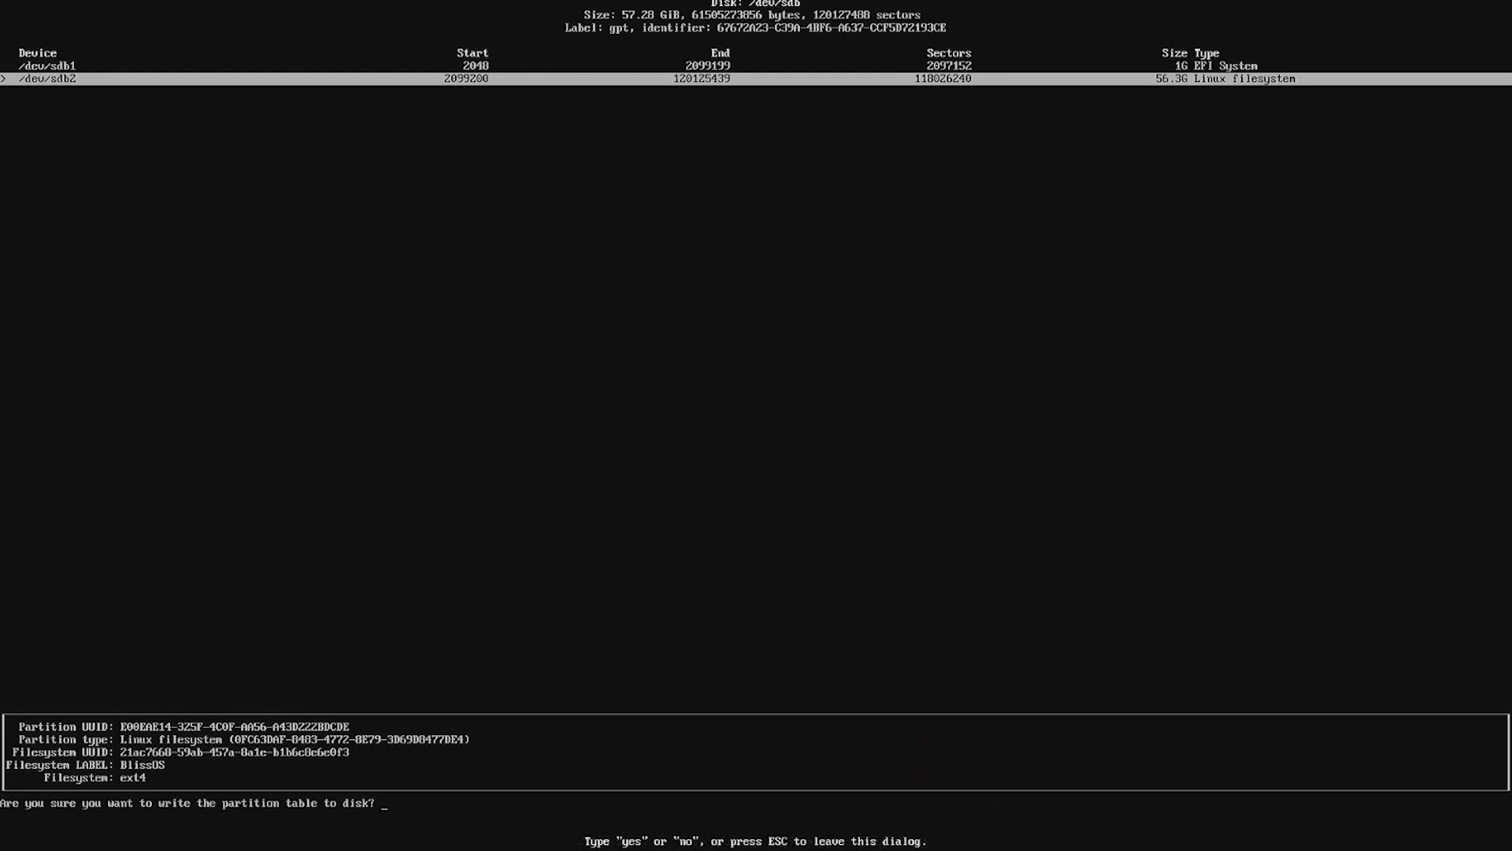
{"action": "type", "text": "yes"}
{"action": "key", "text": "Return"}
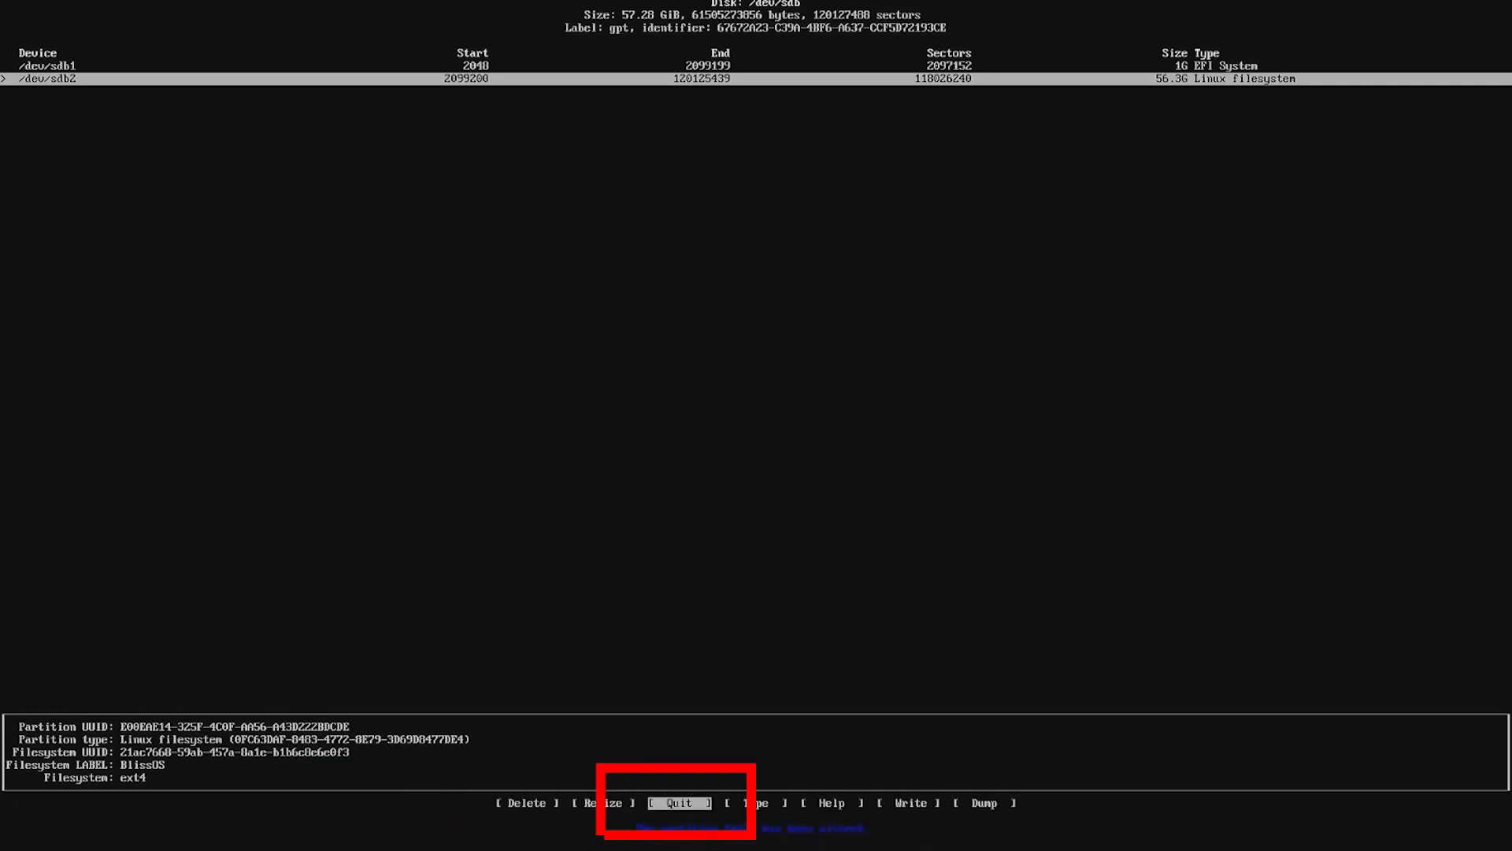
Leave the partition editor and choose sdb1 on the Ultra drive as the EFI System Partition.
{"action": "key", "text": "Return"}
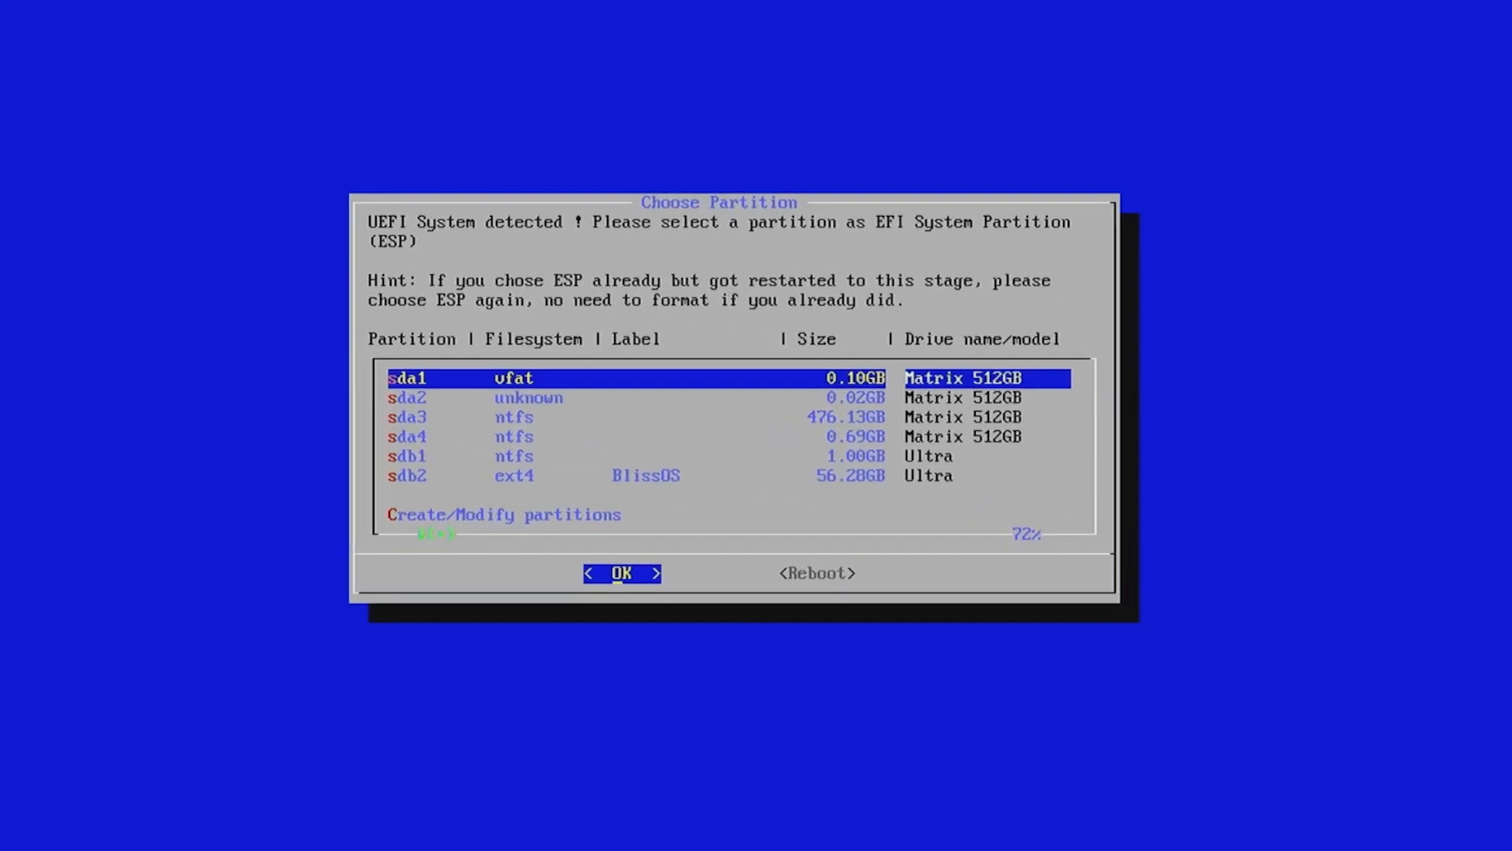
{"action": "key", "text": "Down"}
{"action": "key", "text": "Down"}
{"action": "key", "text": "Down"}
{"action": "key", "text": "Down"}
{"action": "key", "text": "Return"}
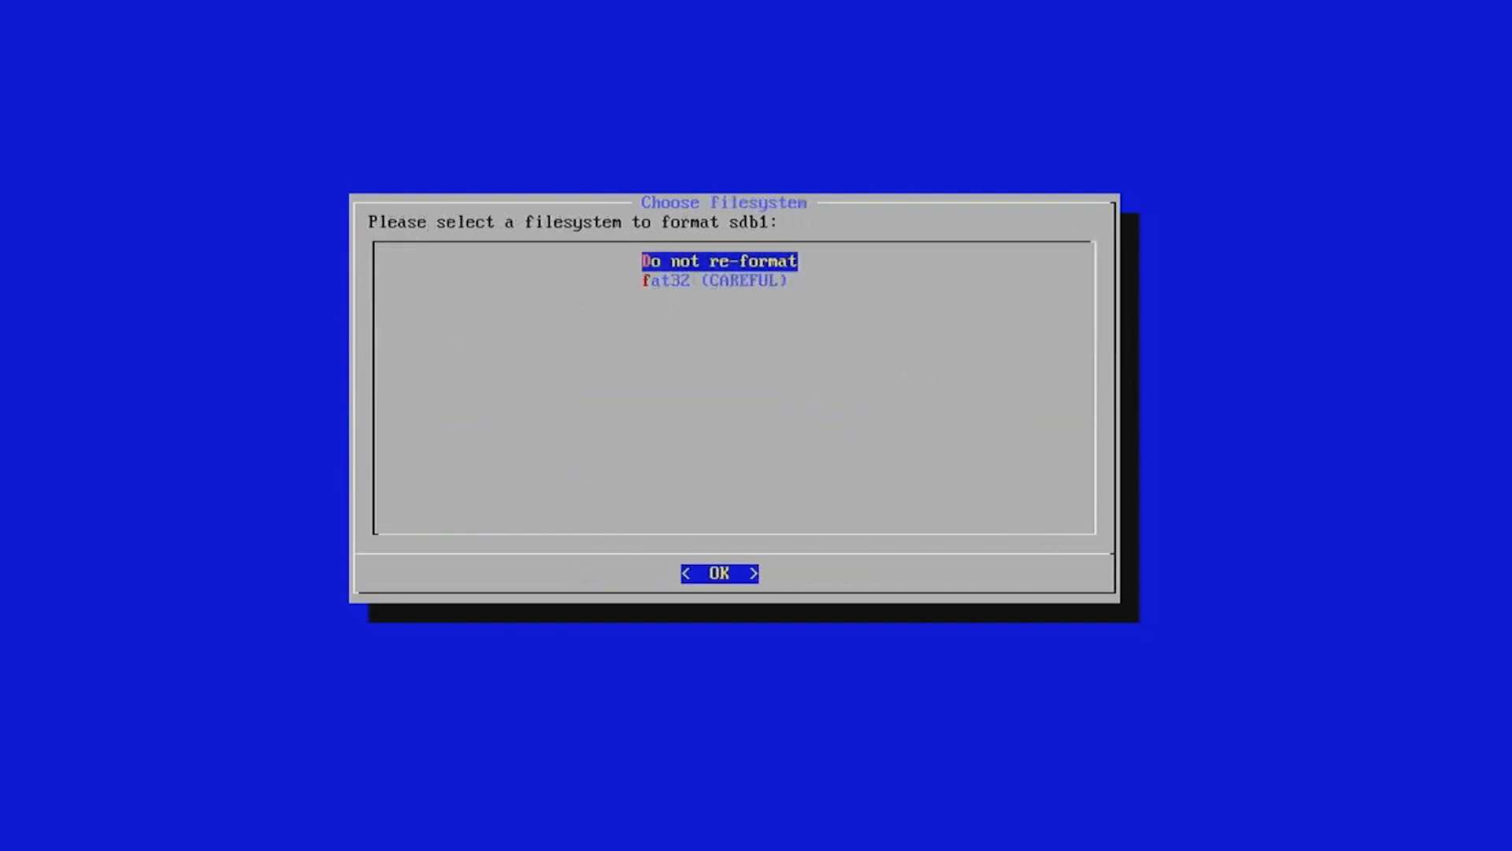
Format the sdb1 partition as fat32 and confirm the data loss.
{"action": "key", "text": "Down"}
{"action": "key", "text": "Return"}
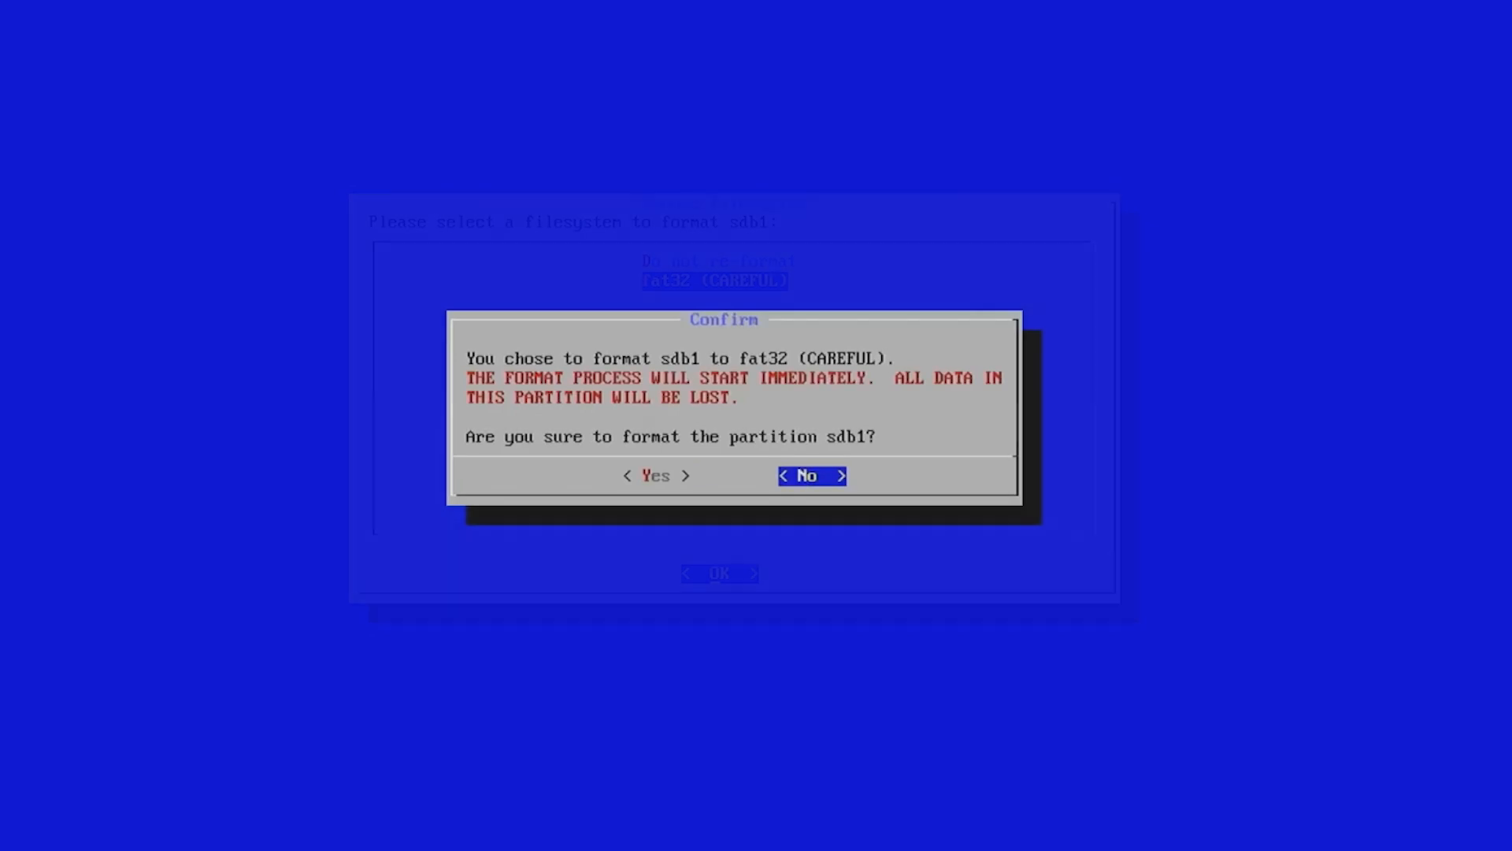
{"action": "key", "text": "Left"}
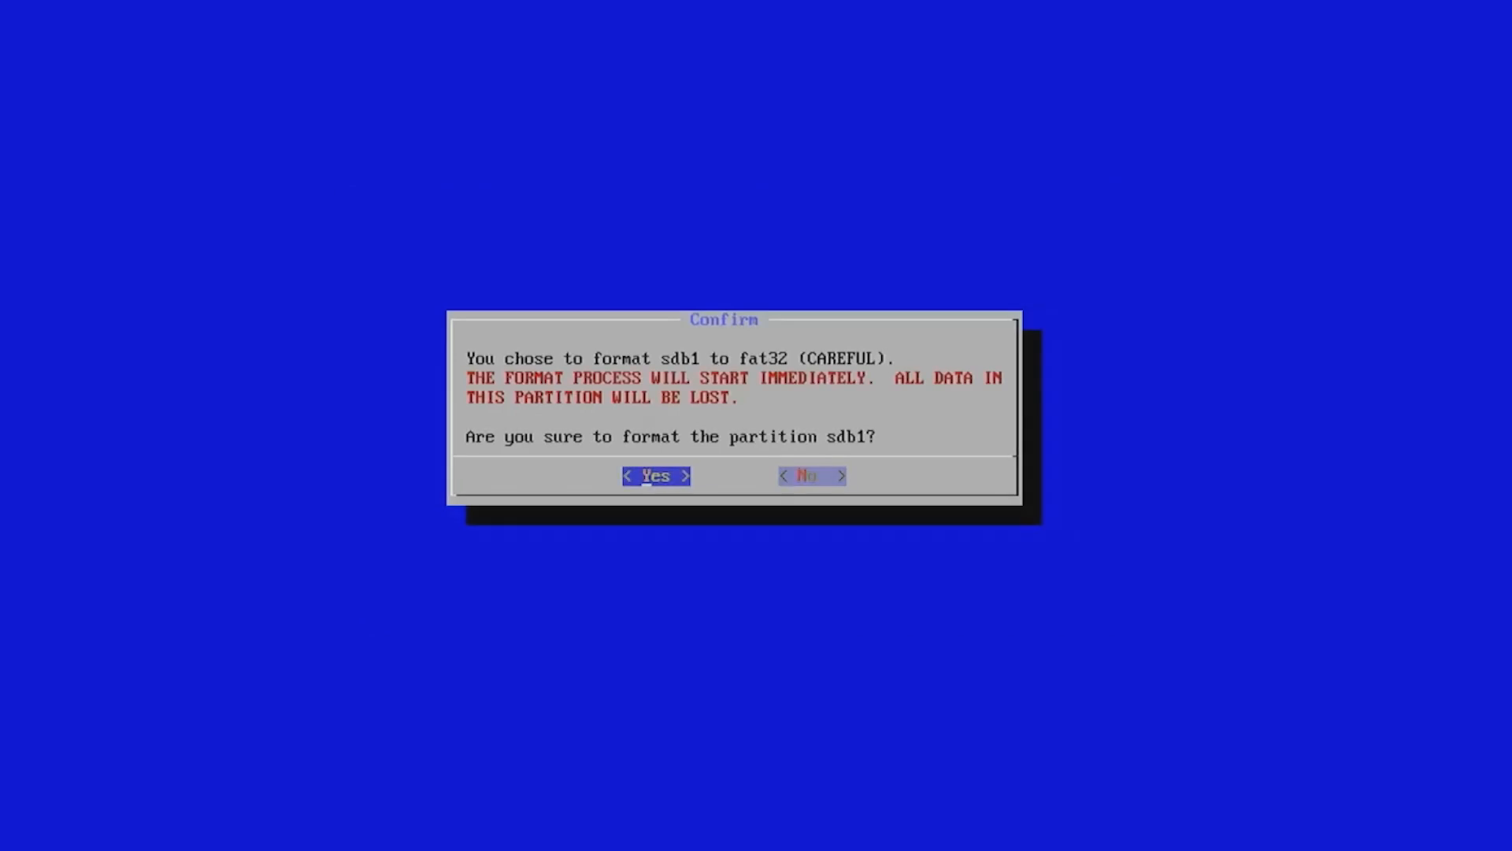
{"action": "key", "text": "Return"}
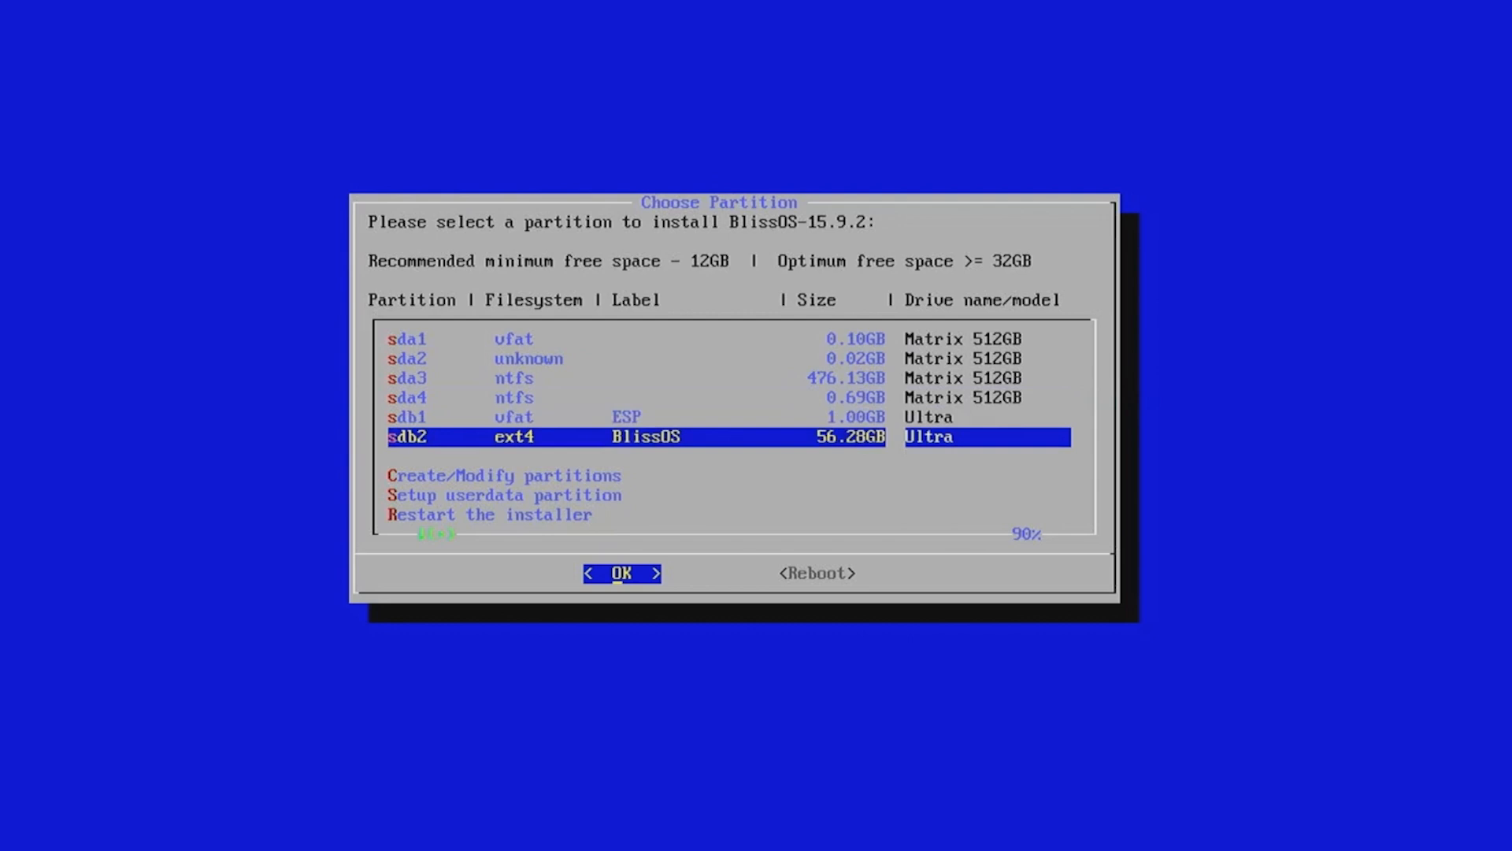
Choose sdb2 as the installation partition and format it as ext4, keeping the drive name BlissOS.
{"action": "key", "text": "Return"}
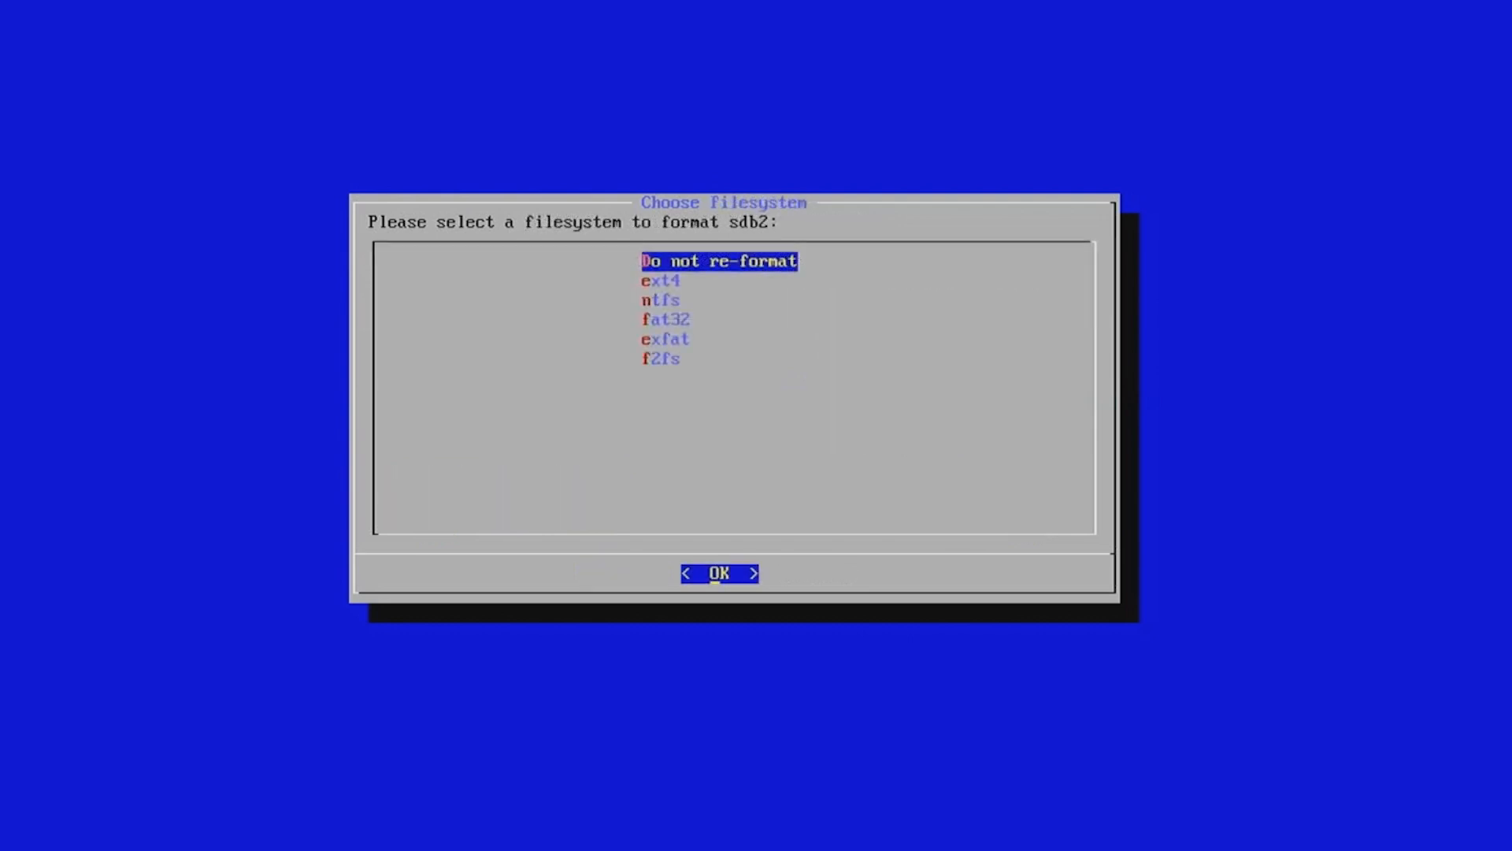
{"action": "key", "text": "Down"}
{"action": "key", "text": "Return"}
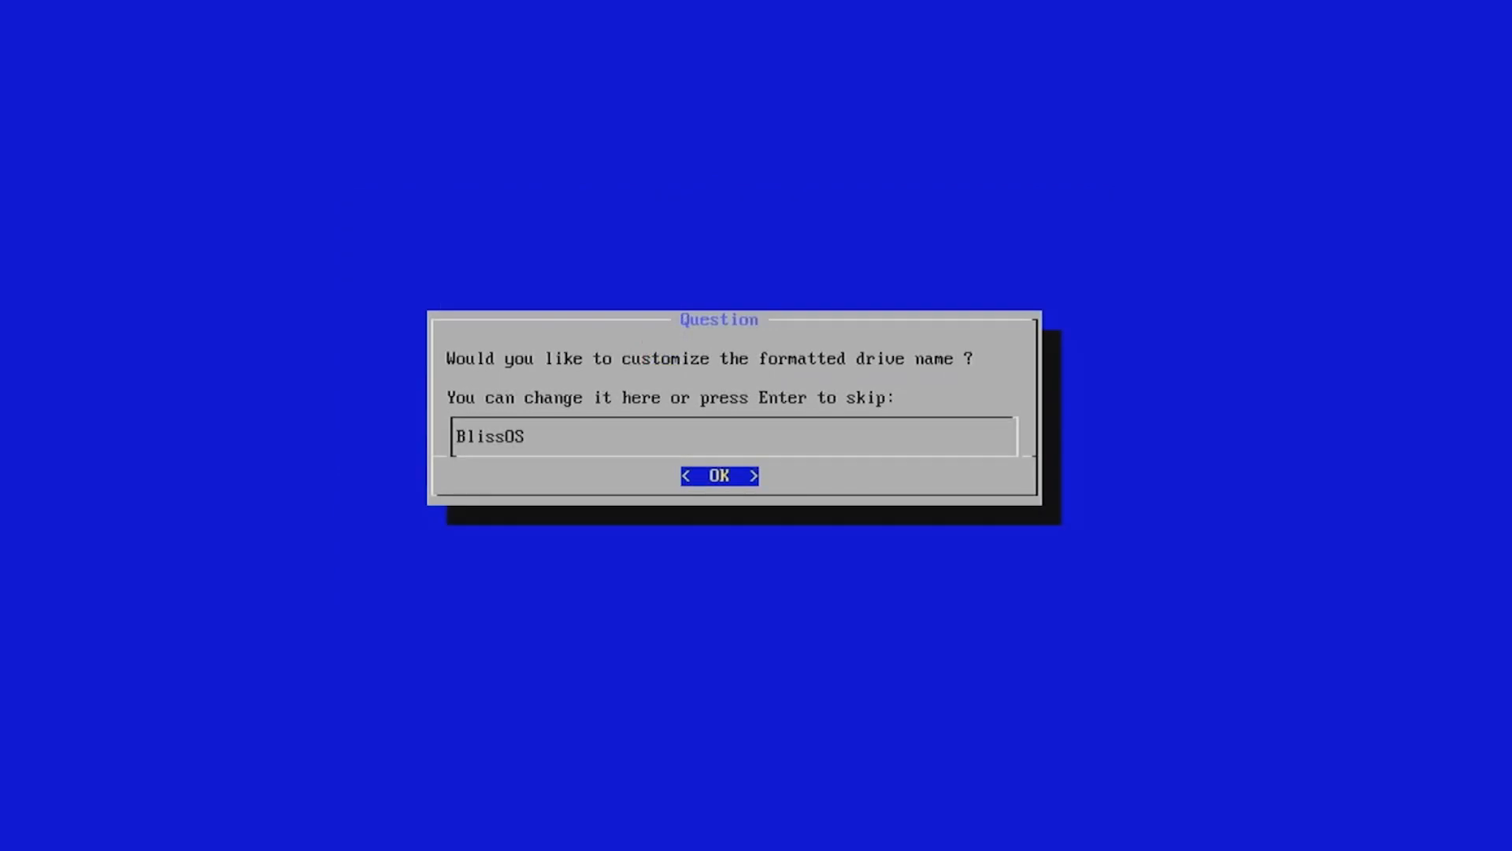
{"action": "key", "text": "Return"}
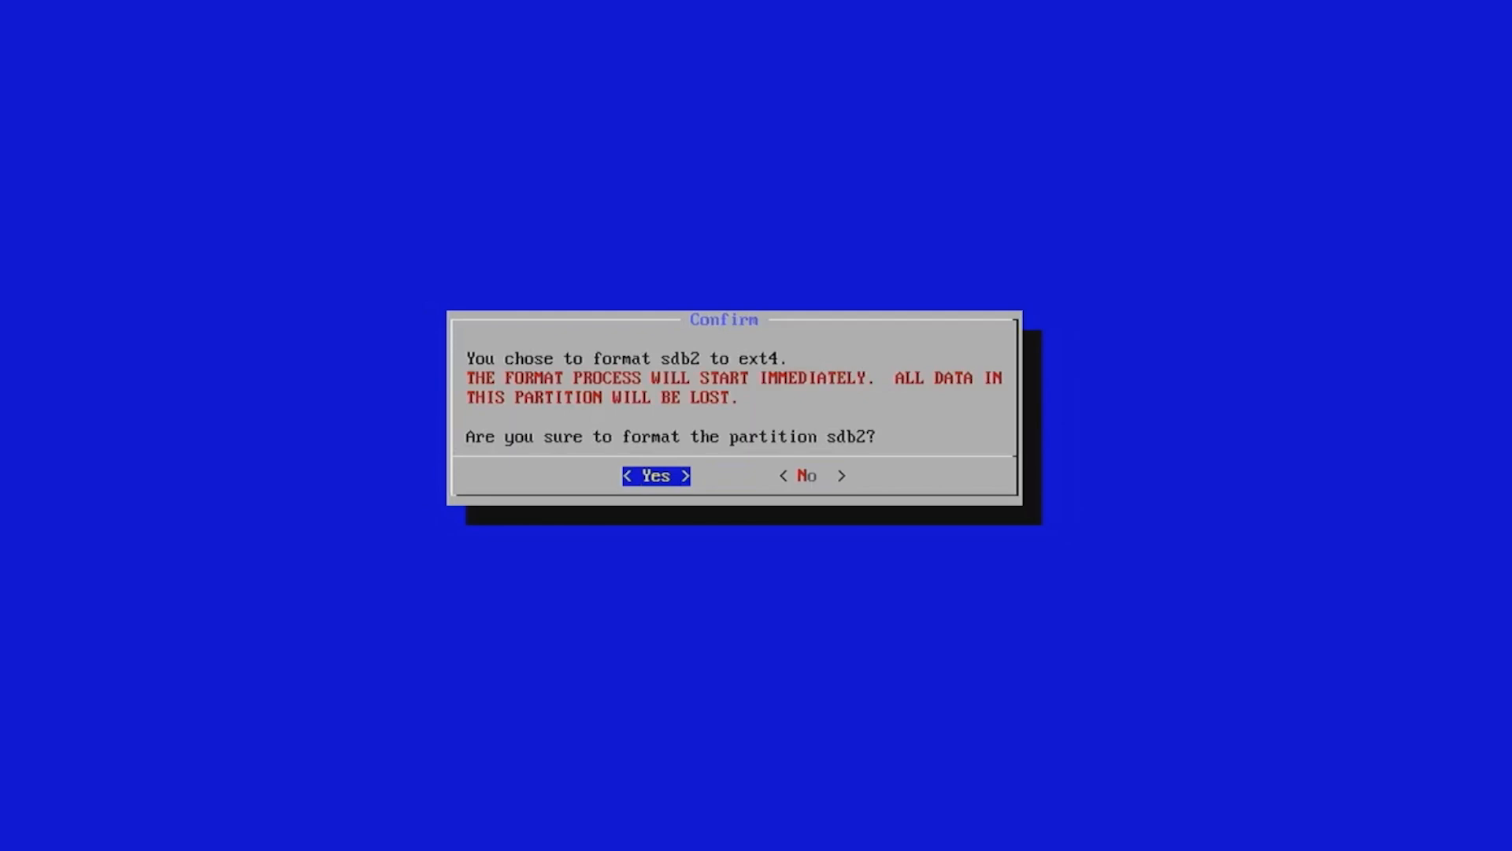
{"action": "key", "text": "Return"}
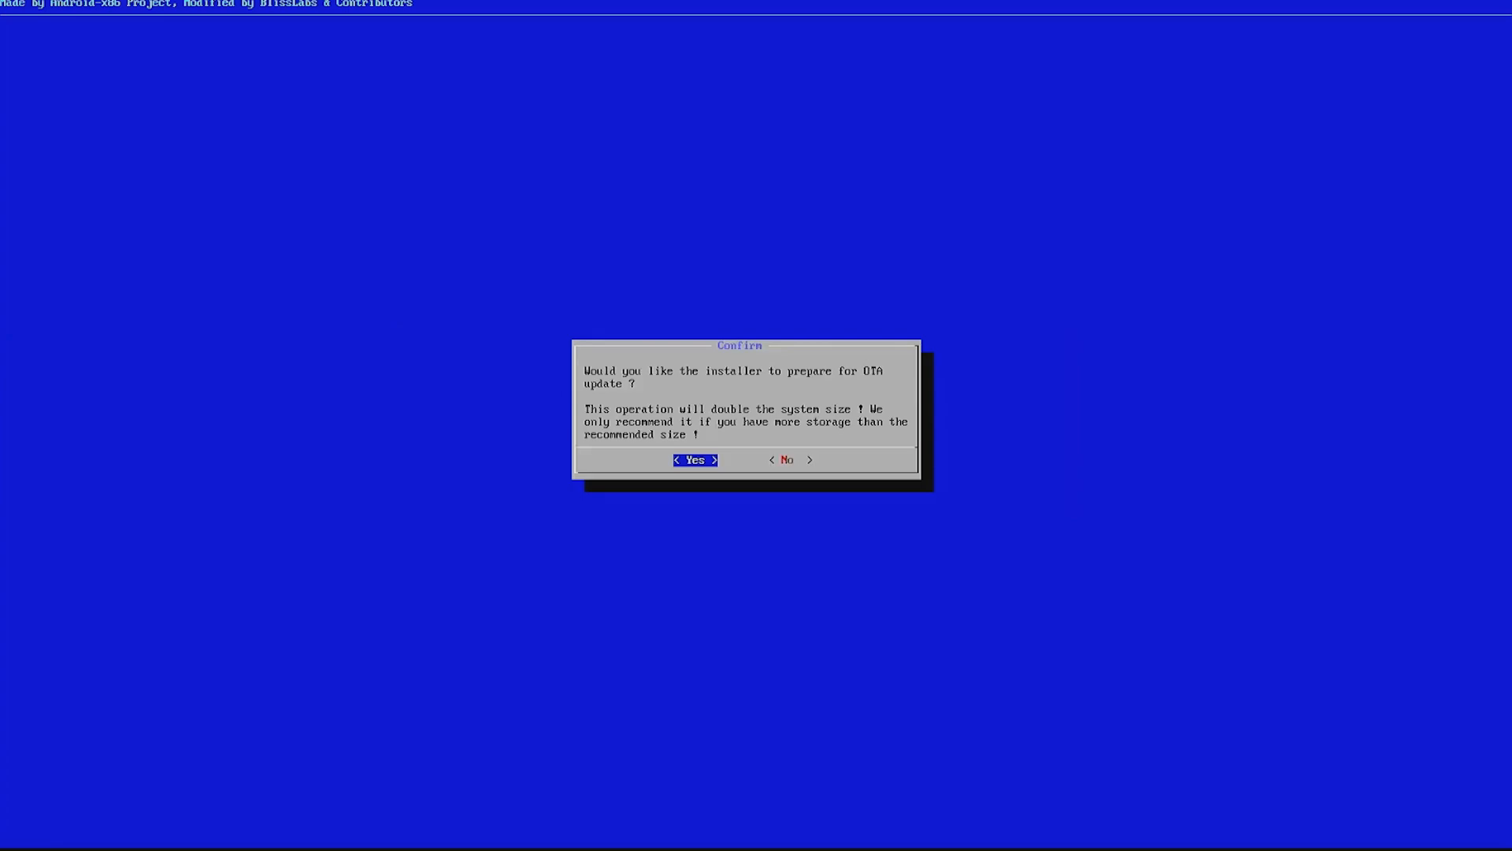
Complete the installation with OTA update preparation and the Grub2 EFI Bootloader, and choose Reboot.
{"action": "key", "text": "Return"}
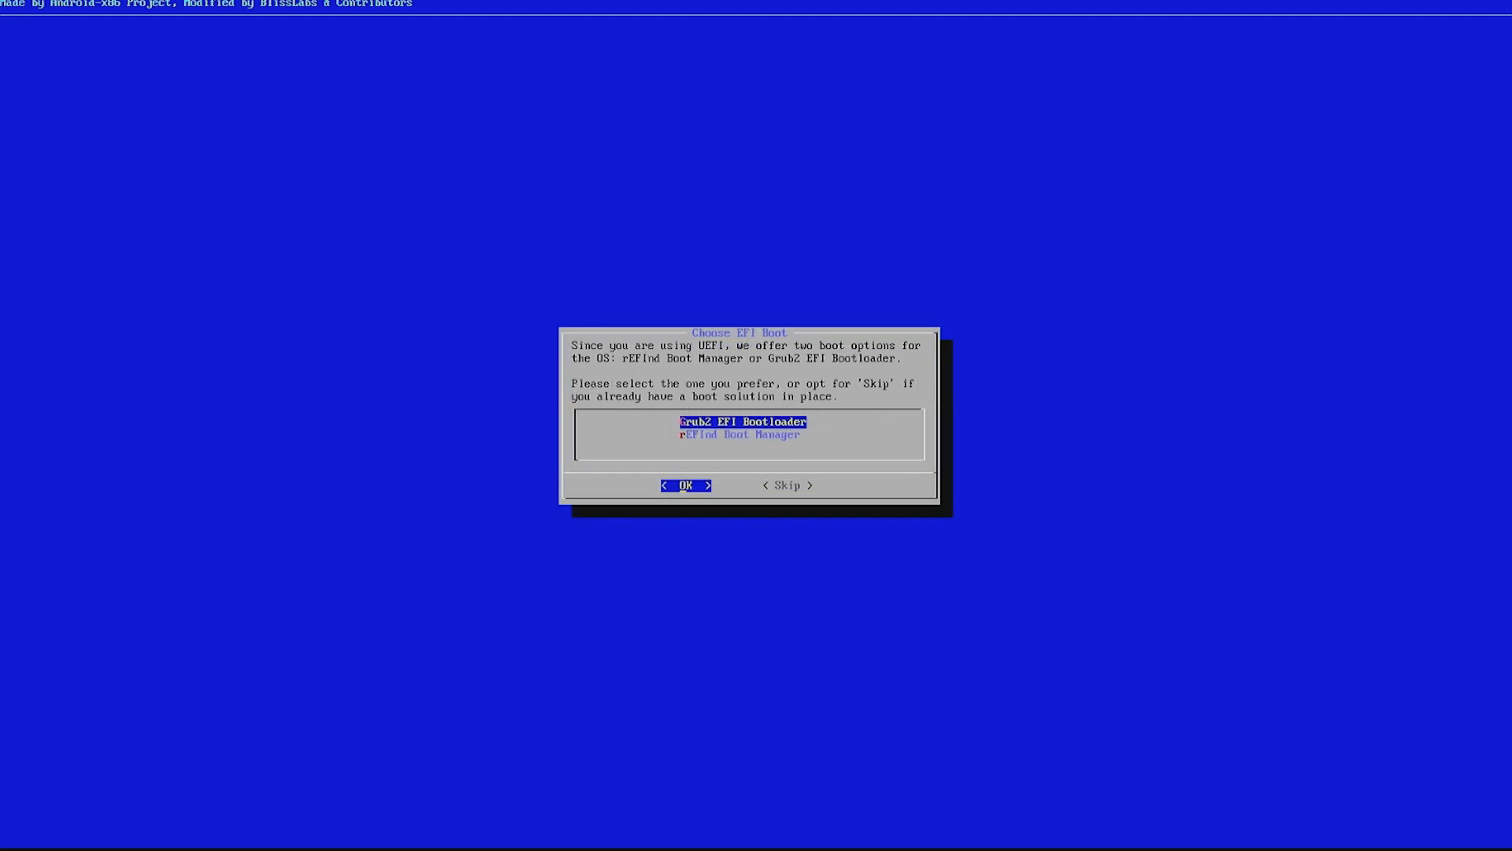
{"action": "key", "text": "Return"}
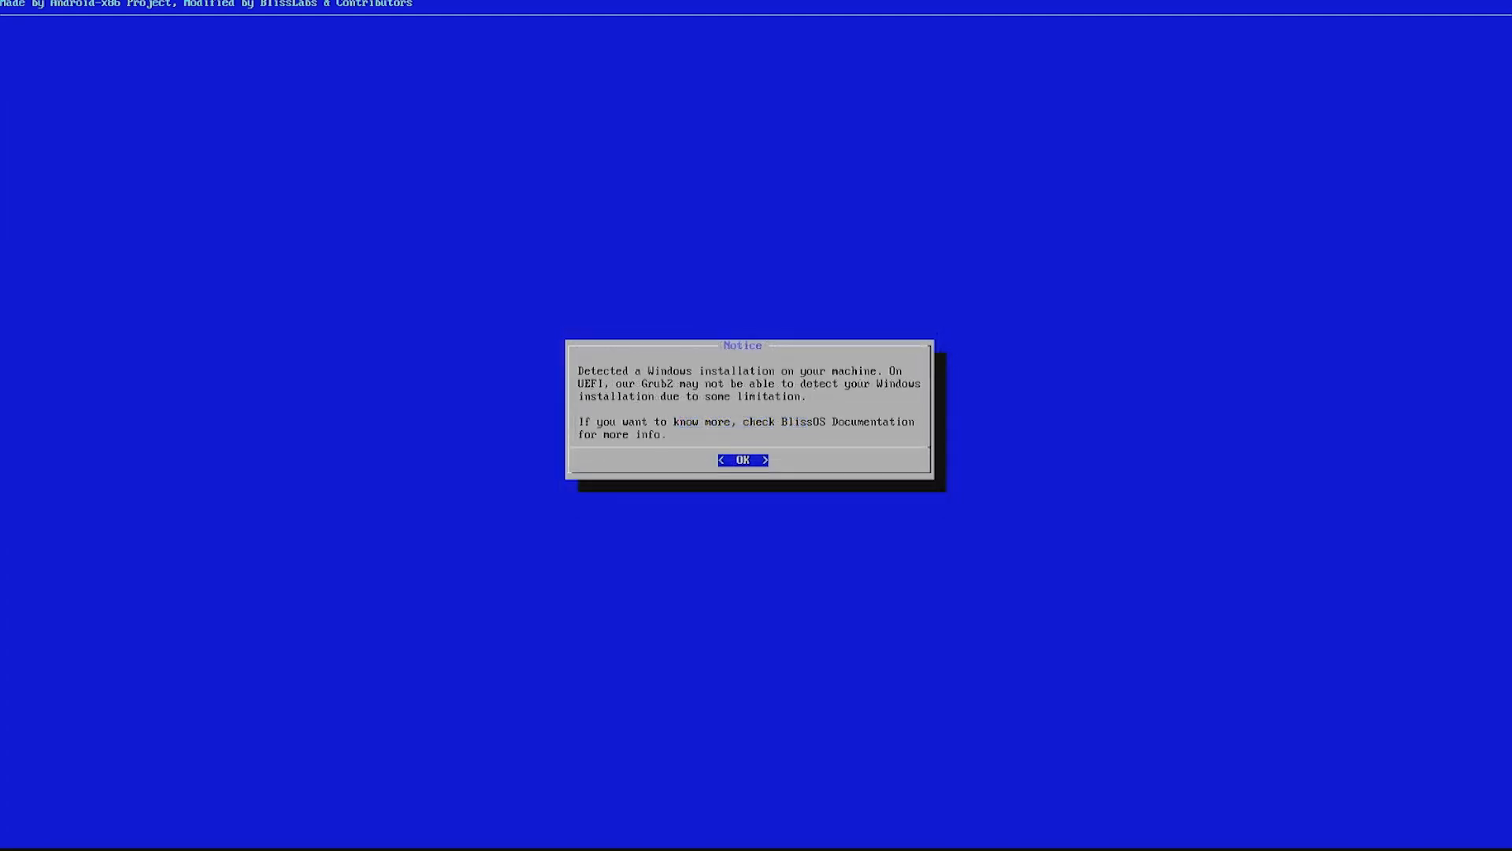
{"action": "key", "text": "Return"}
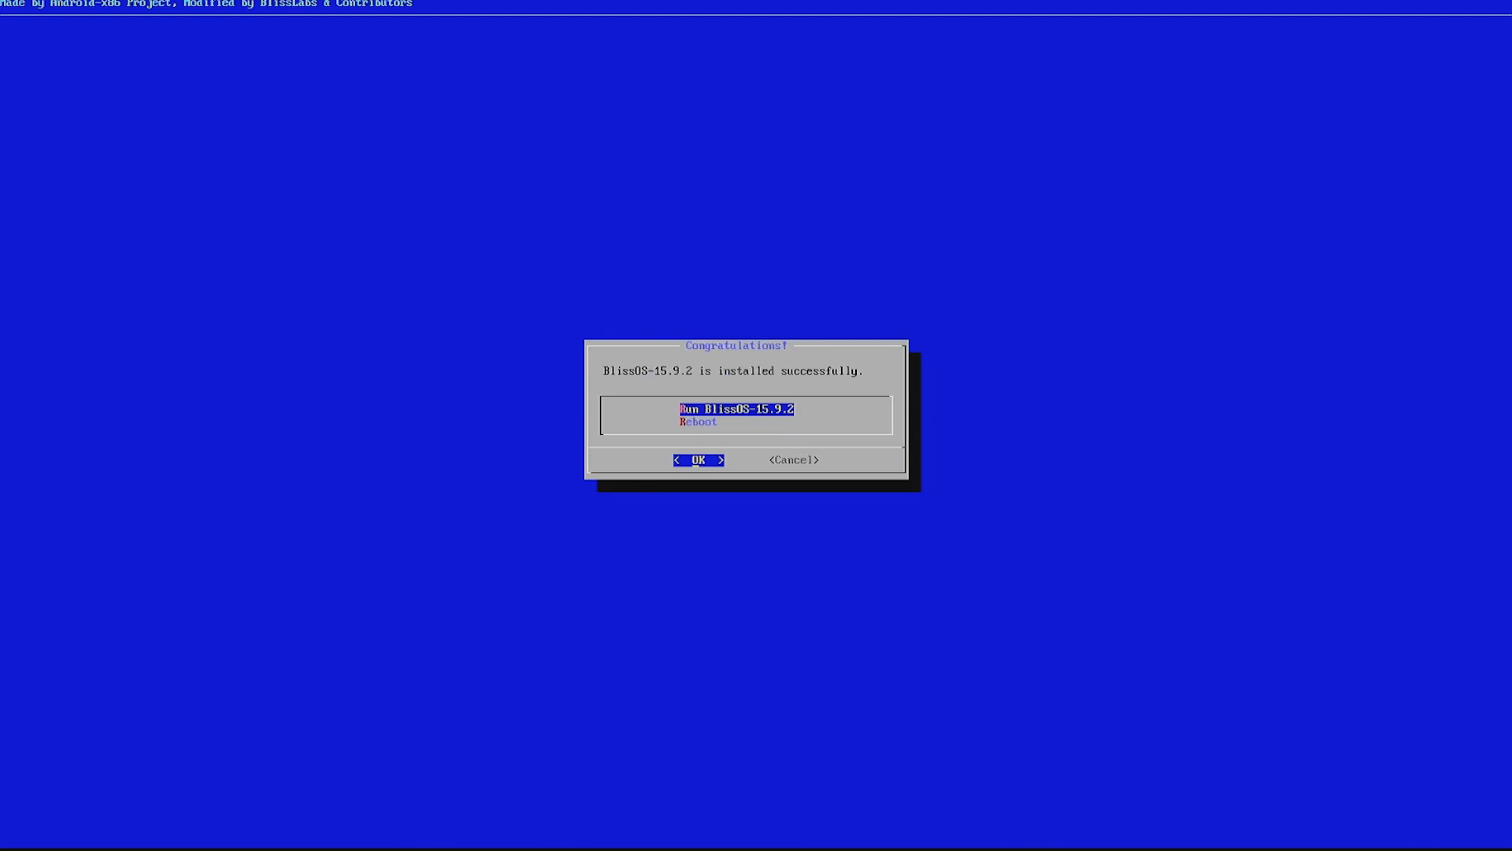
{"action": "key", "text": "Down"}
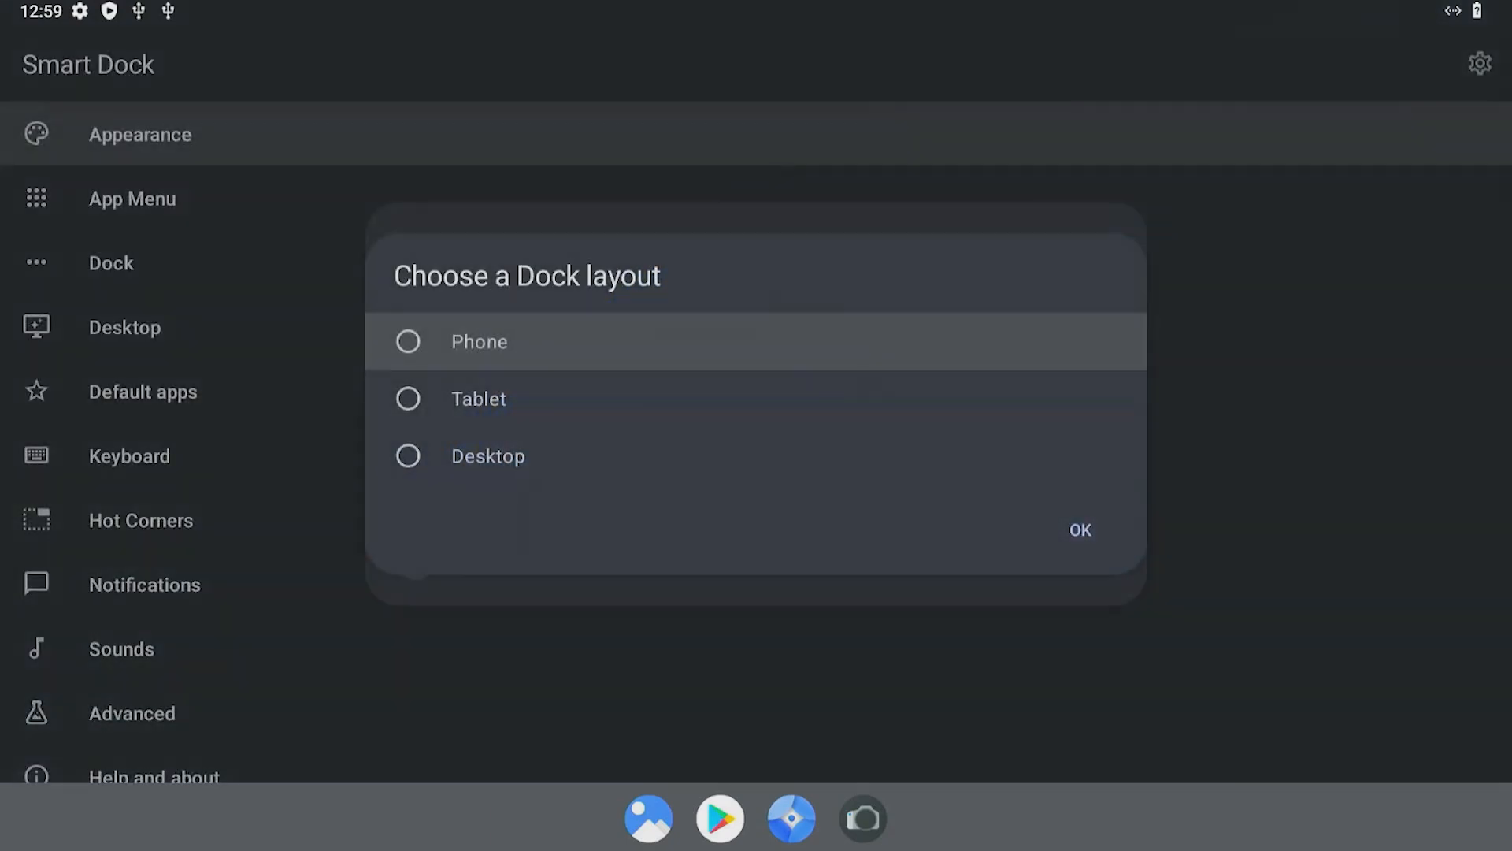
Set the dock layout to Desktop and grant Smart Dock the Display over other apps permission.
{"action": "left_click", "coordinate": [472, 456]}
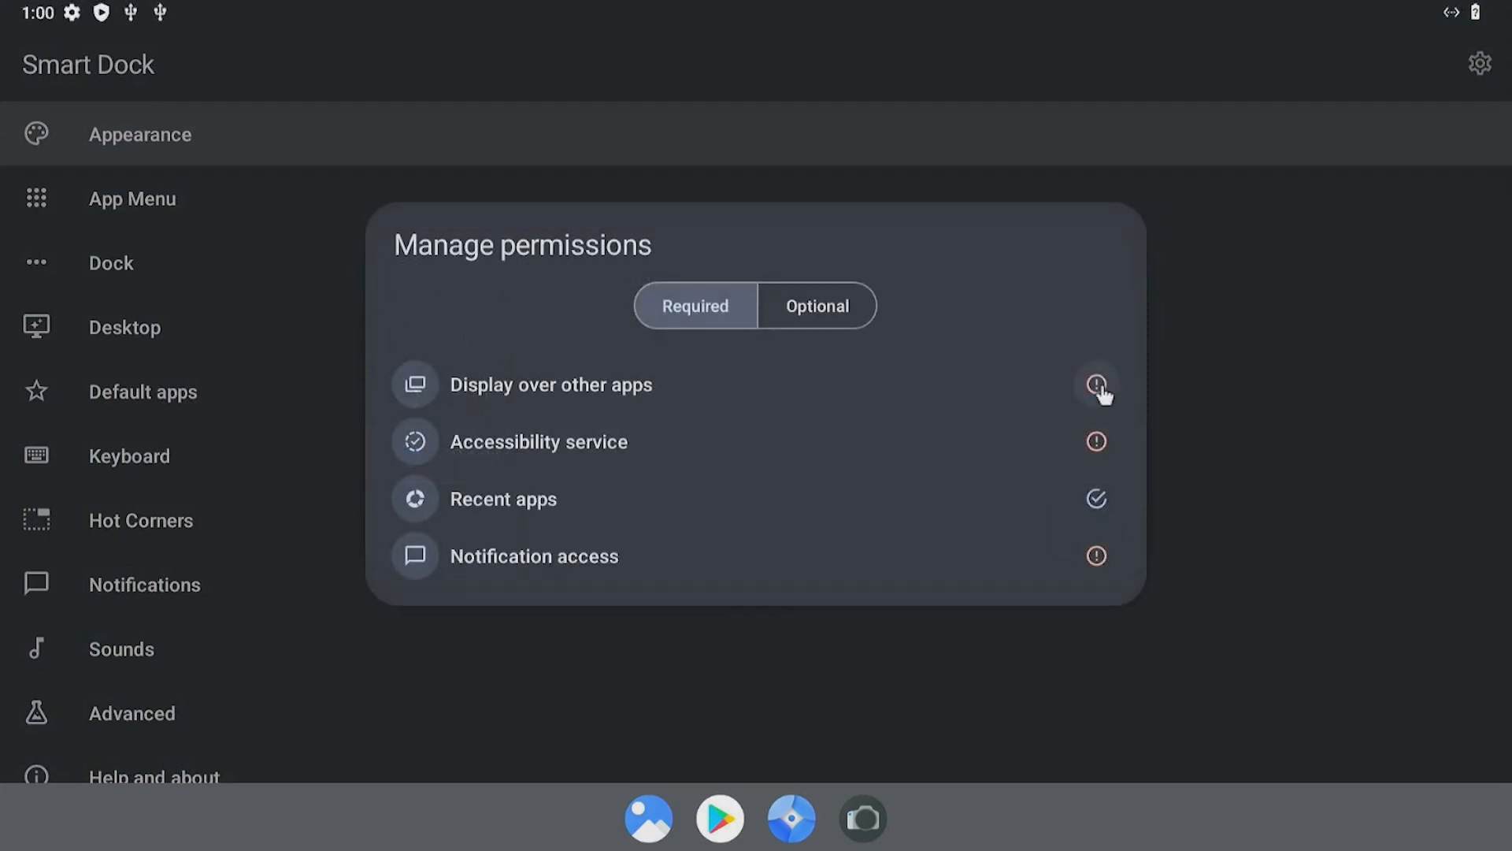
{"action": "left_click", "coordinate": [1097, 386]}
{"action": "left_click", "coordinate": [1086, 479]}
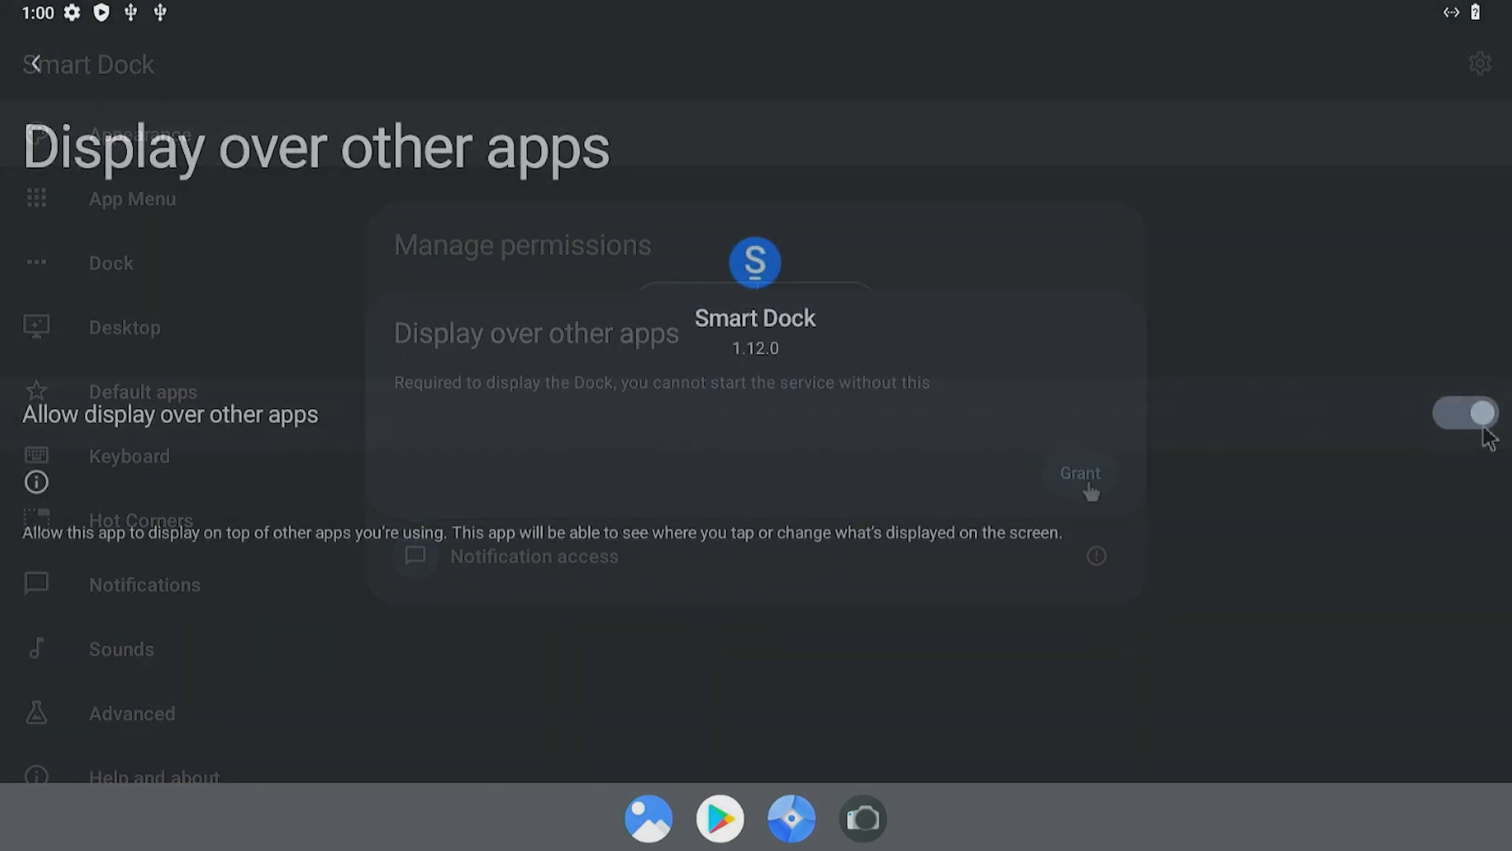